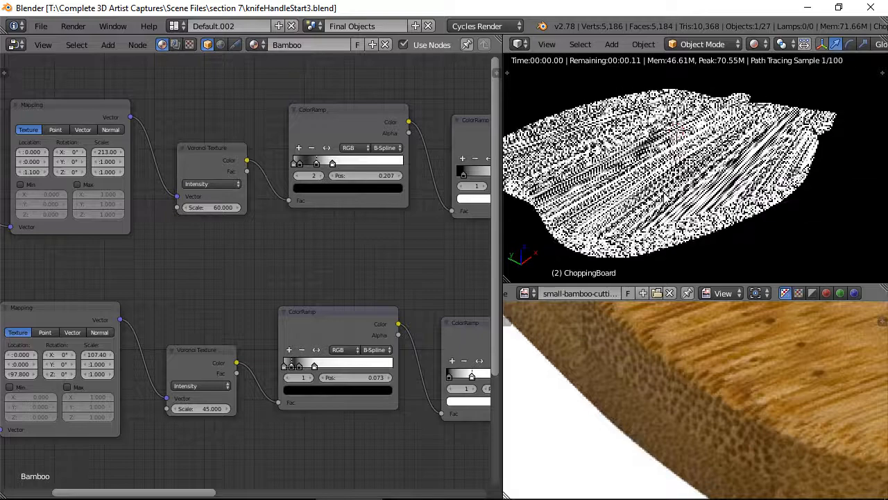
# Move the three-node chain that feeds the Multiply node's Fac input above the two Voronoi rows, keeping its nodes in order.
pyautogui.scroll(-6, 759, 358)
pyautogui.scroll(3, 819, 352)
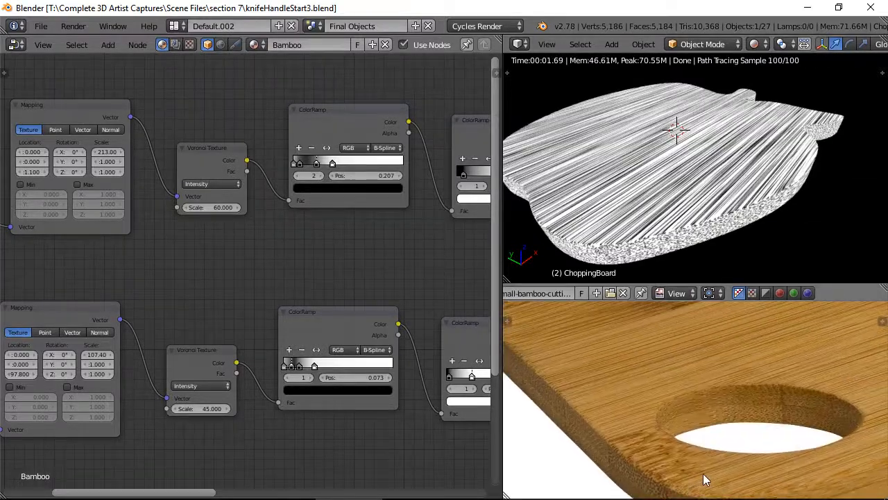
pyautogui.scroll(3, 817, 340)
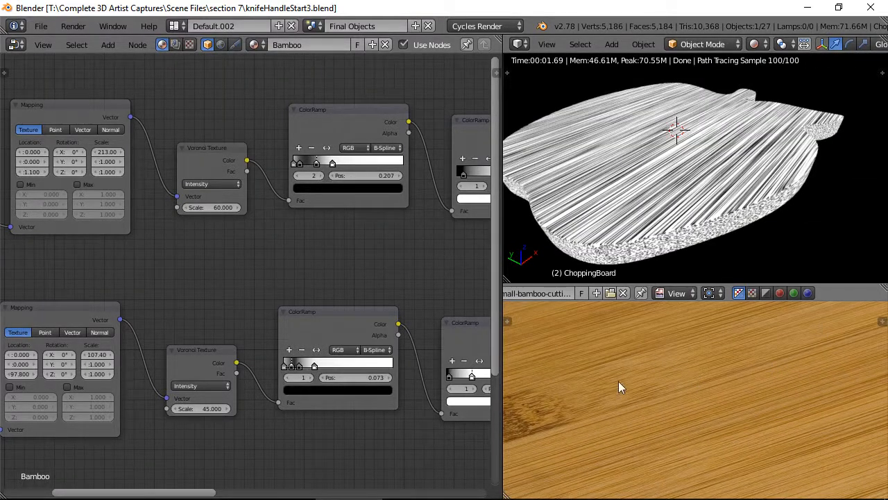
pyautogui.moveTo(598, 215); pyautogui.dragTo(573, 211, button='middle')
pyautogui.scroll(-2, 376, 225)
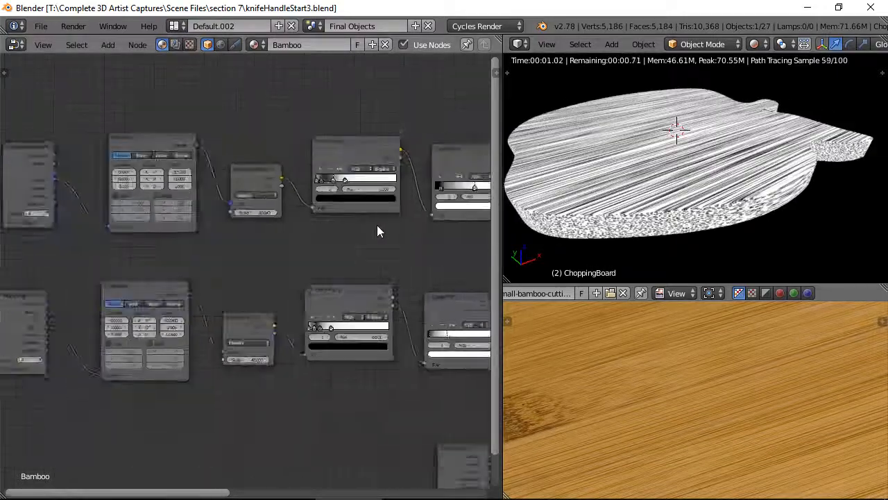
pyautogui.scroll(-6, 377, 225)
pyautogui.moveTo(339, 245); pyautogui.dragTo(155, 271, button='middle')
pyautogui.moveTo(351, 305); pyautogui.dragTo(305, 122)
pyautogui.moveTo(296, 379); pyautogui.dragTo(252, 140)
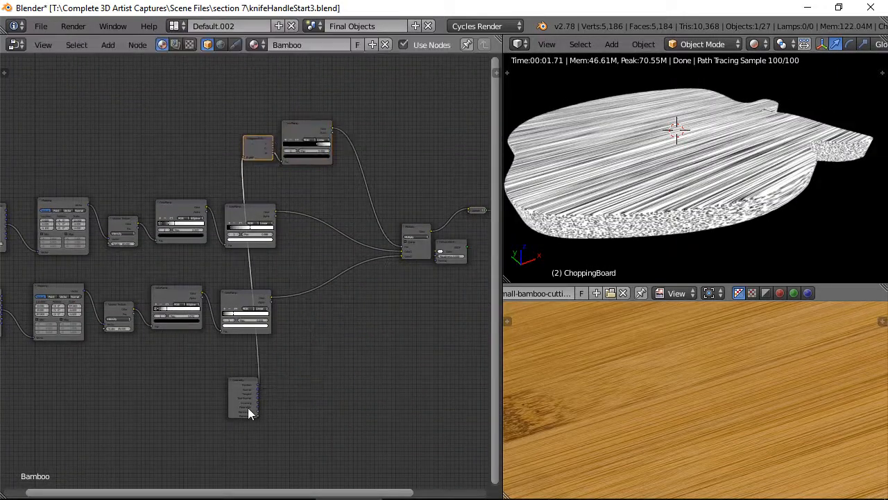
pyautogui.moveTo(235, 382); pyautogui.dragTo(181, 133)
pyautogui.moveTo(352, 305); pyautogui.dragTo(313, 129)
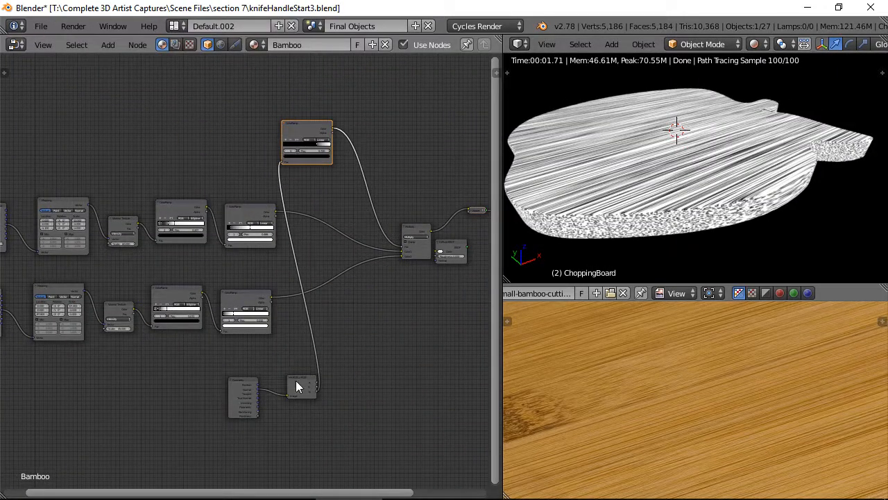
pyautogui.moveTo(296, 386); pyautogui.dragTo(253, 145)
pyautogui.moveTo(232, 385); pyautogui.dragTo(131, 71)
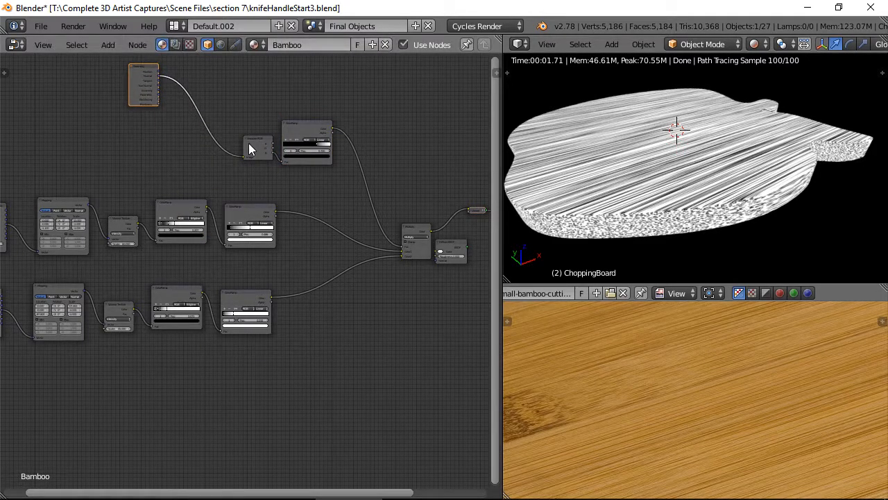
pyautogui.moveTo(253, 147); pyautogui.dragTo(189, 85)
pyautogui.moveTo(298, 128); pyautogui.dragTo(243, 68)
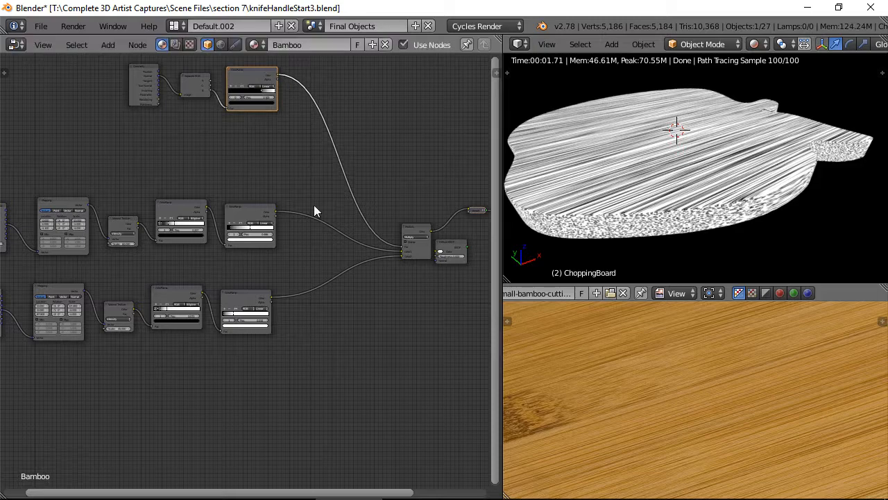
# Replace the collapsed viewer node with the Diffuse BSDF, linking it between the Multiply node and the Material Output.
pyautogui.scroll(-4, 296, 242)
pyautogui.moveTo(221, 289); pyautogui.dragTo(110, 290, button='middle')
pyautogui.scroll(3, 329, 238)
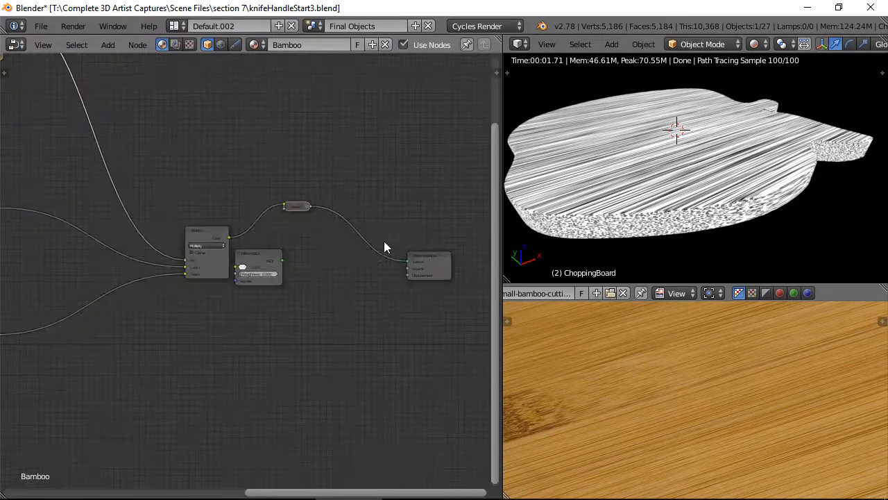
pyautogui.click(430, 262)
pyautogui.scroll(-2, 340, 246)
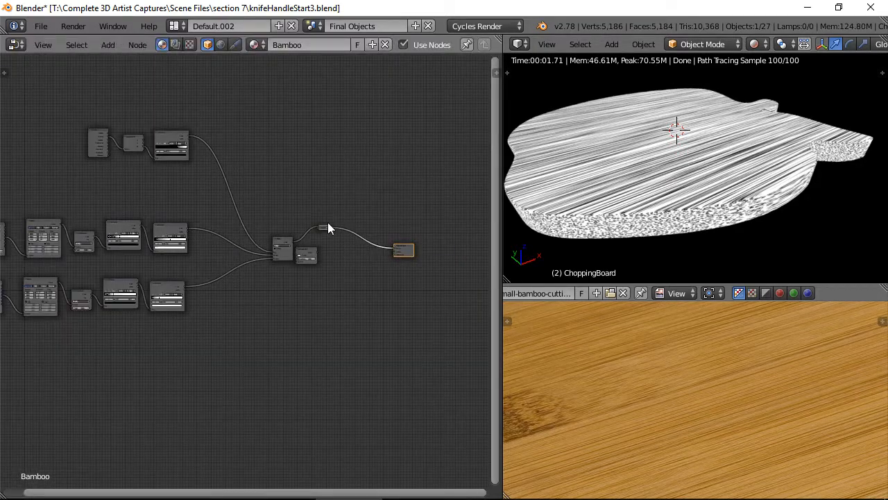
pyautogui.click(324, 227)
pyautogui.keyDown('ctrl'); pyautogui.keyDown('shift'); pyautogui.click(306, 252); pyautogui.keyUp('shift'); pyautogui.keyUp('ctrl')
pyautogui.moveTo(307, 250); pyautogui.dragTo(322, 239)
pyautogui.scroll(4, 281, 248)
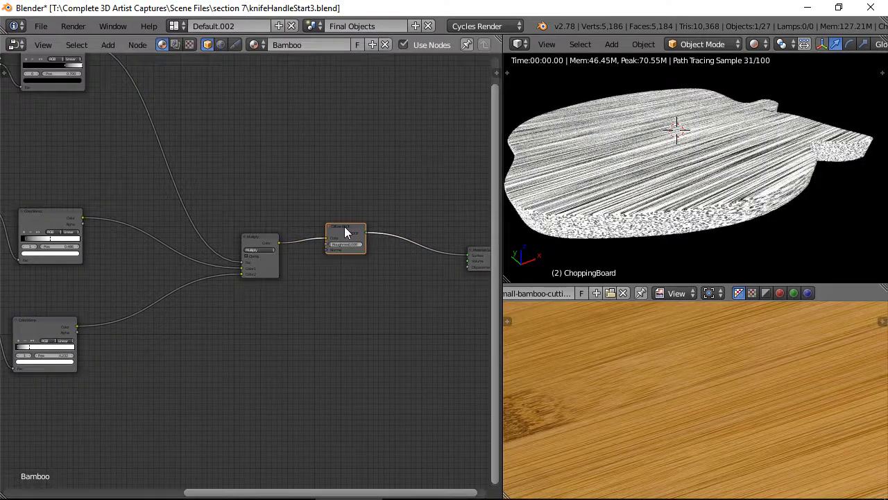
# Move the Material Output and the Diffuse BSDF away from the Multiply node to make room between them.
pyautogui.scroll(-3, 411, 254)
pyautogui.moveTo(472, 251); pyautogui.dragTo(335, 254, button='middle')
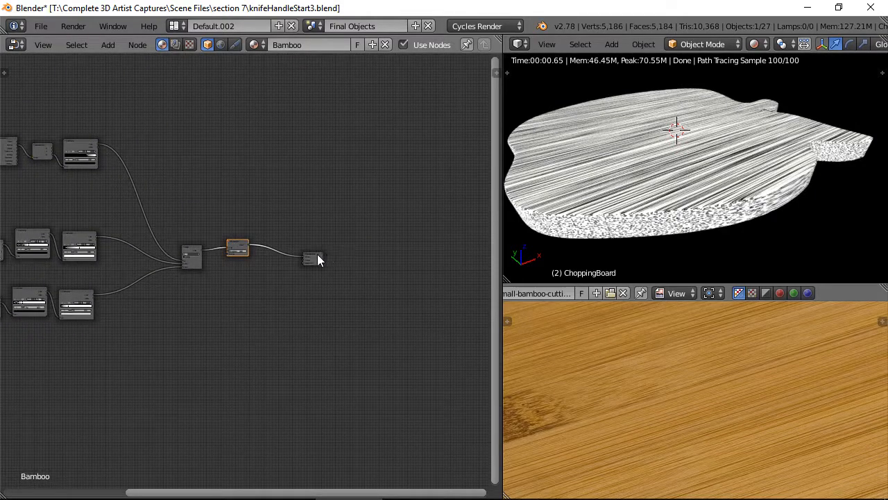
pyautogui.moveTo(317, 254); pyautogui.dragTo(425, 253)
pyautogui.moveTo(233, 244); pyautogui.dragTo(351, 251)
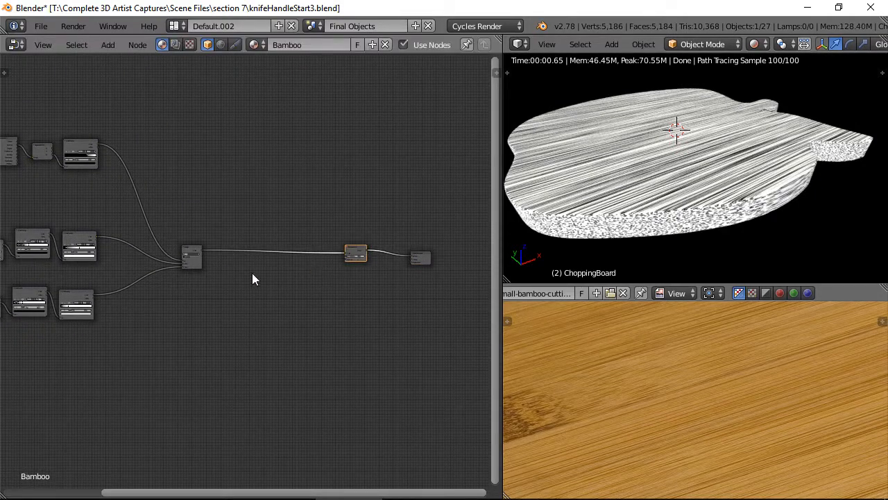
# Insert a ColorRamp node on the link between the Multiply node and the Diffuse BSDF.
pyautogui.hotkey('shift', 'a')
pyautogui.moveTo(236, 305)
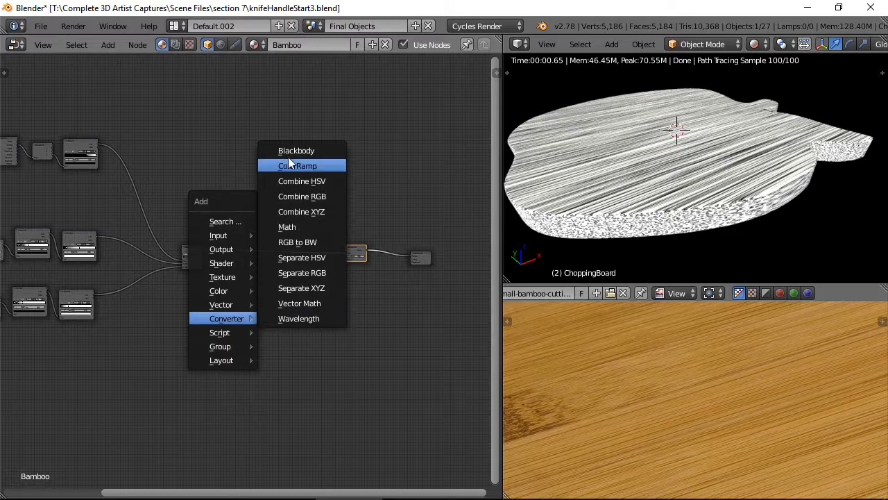
pyautogui.click(288, 165)
pyautogui.click(234, 249)
# Set the new ColorRamp's first stop to a dark brown sampled from the dark knot in the bamboo reference photo.
pyautogui.scroll(6, 239, 253)
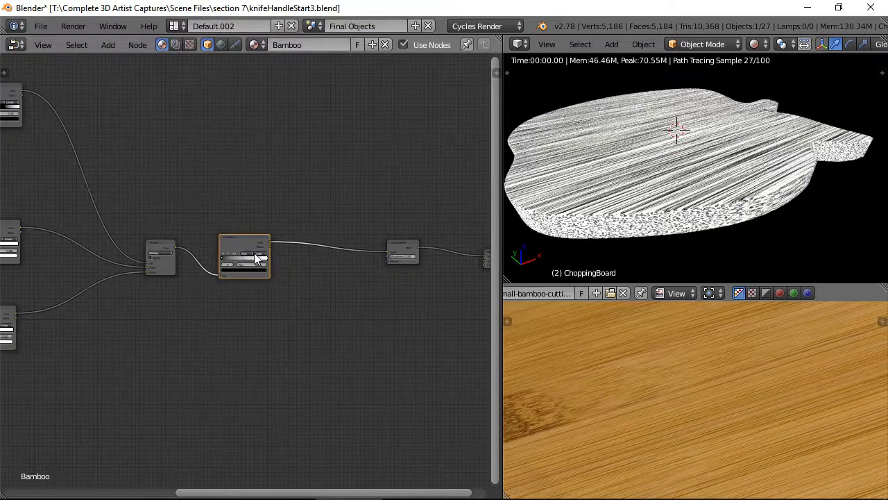
pyautogui.scroll(1, 240, 253)
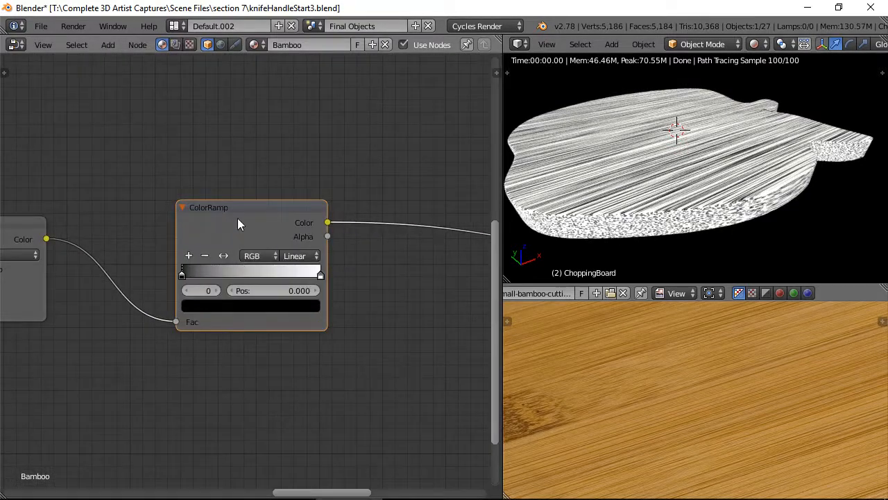
pyautogui.moveTo(582, 394); pyautogui.dragTo(670, 368, button='middle')
pyautogui.scroll(3, 649, 371)
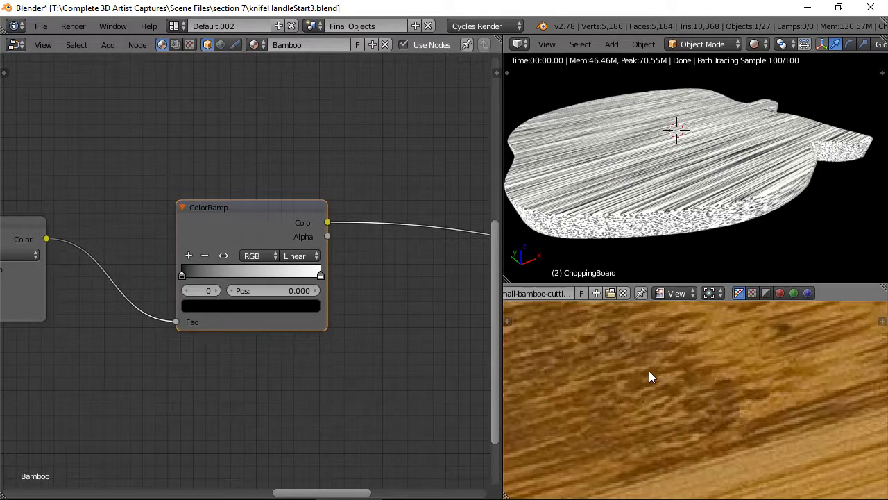
pyautogui.click(214, 305)
pyautogui.click(289, 249)
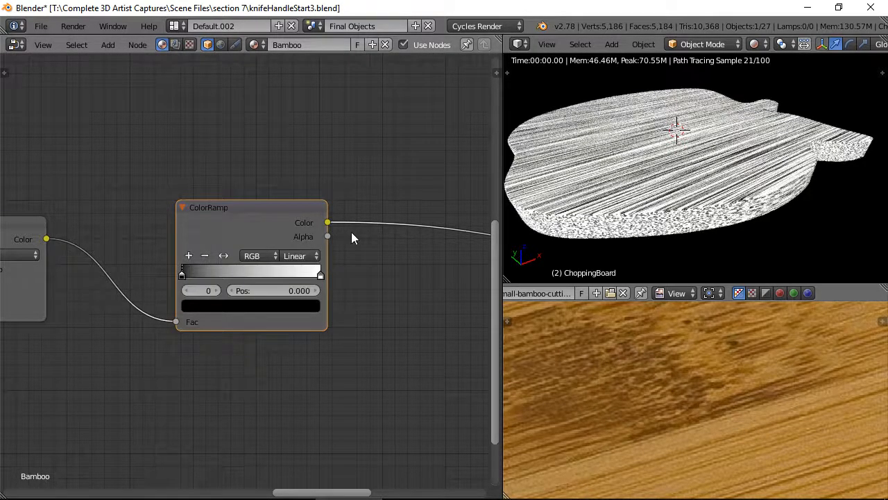
pyautogui.click(735, 343)
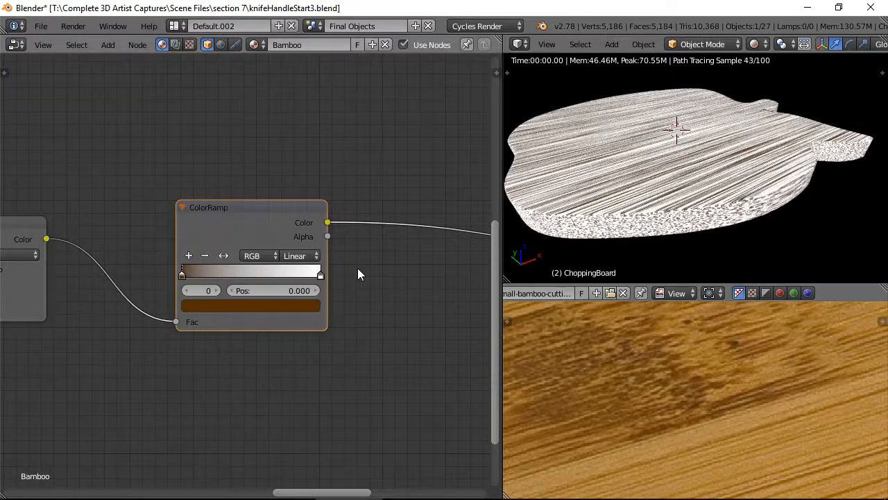
# Set the ColorRamp's end stop at 1.000 to a light tan sampled from the pale wood in the reference photo.
pyautogui.click(320, 276)
pyautogui.click(283, 306)
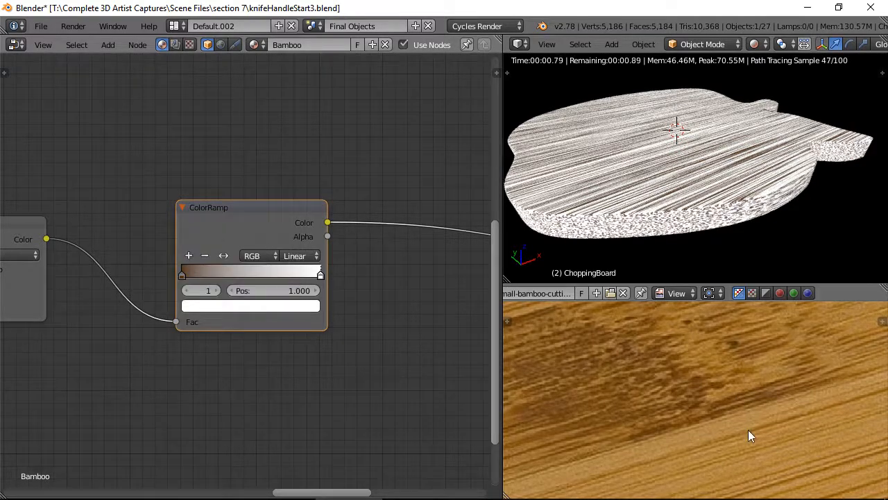
pyautogui.click(750, 416)
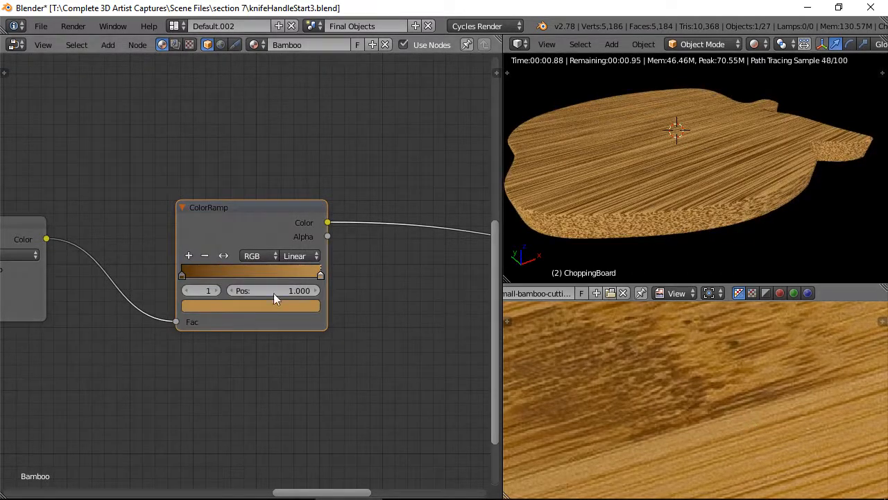
# Add ColorRamp stops at 0.500 and 0.250, sampling an orange-brown and a darker brown from the reference photo.
pyautogui.click(181, 273)
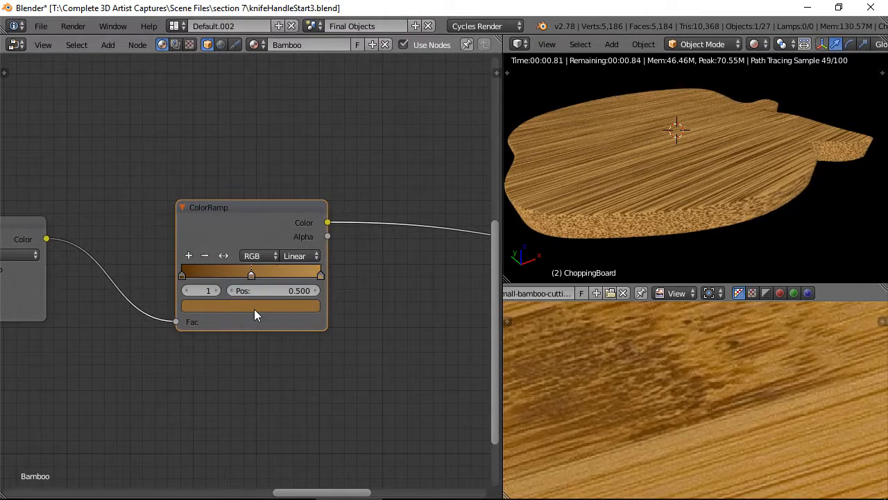
pyautogui.click(254, 309)
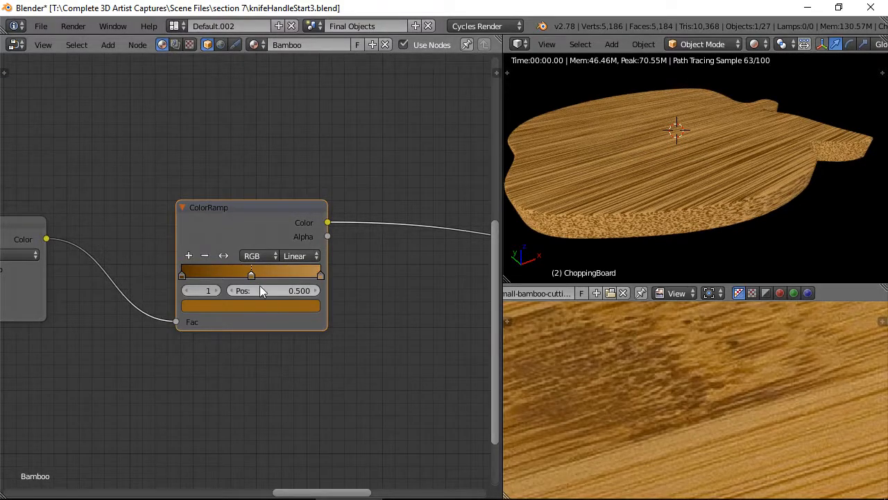
pyautogui.click(189, 255)
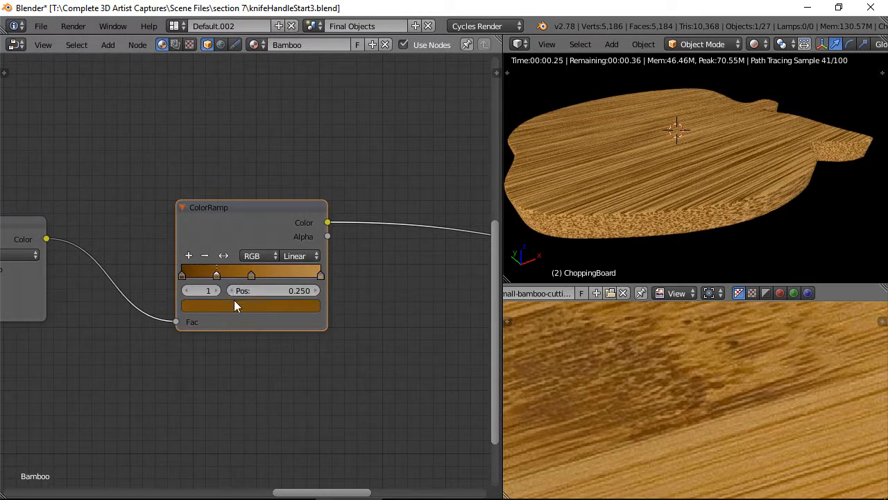
pyautogui.click(234, 304)
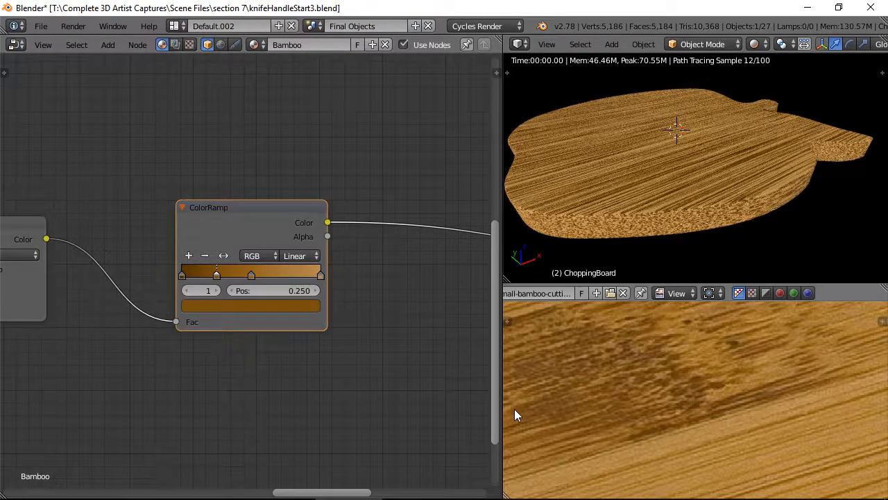
# Add another ColorRamp stop, move it to 0.757, and sample a light tan for it from the reference photo.
pyautogui.click(284, 272)
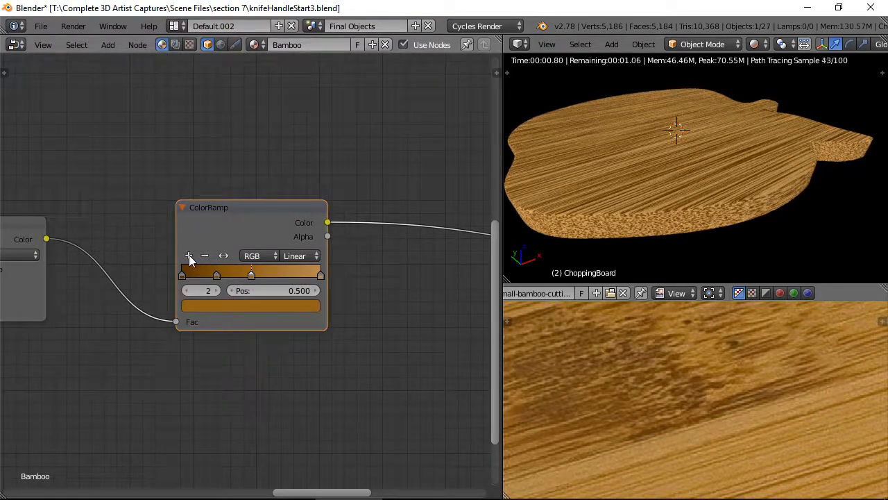
pyautogui.click(189, 257)
pyautogui.moveTo(234, 276); pyautogui.dragTo(286, 276)
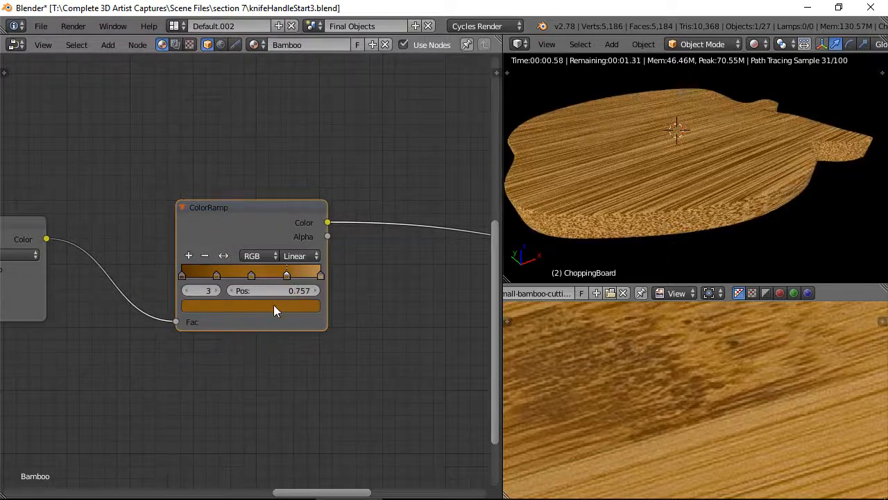
pyautogui.click(297, 305)
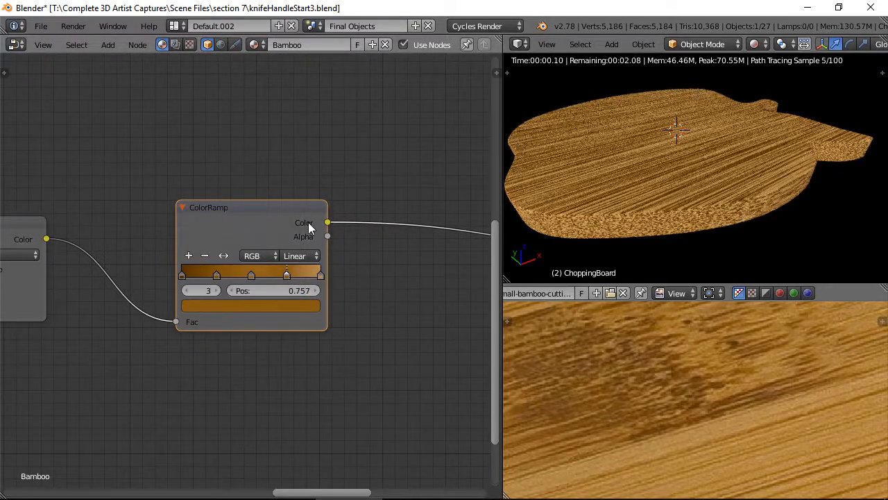
pyautogui.click(282, 303)
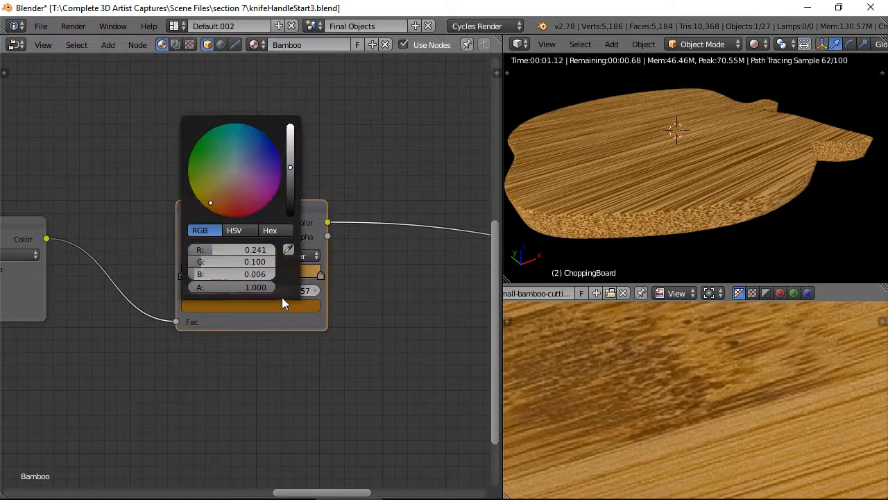
pyautogui.click(288, 251)
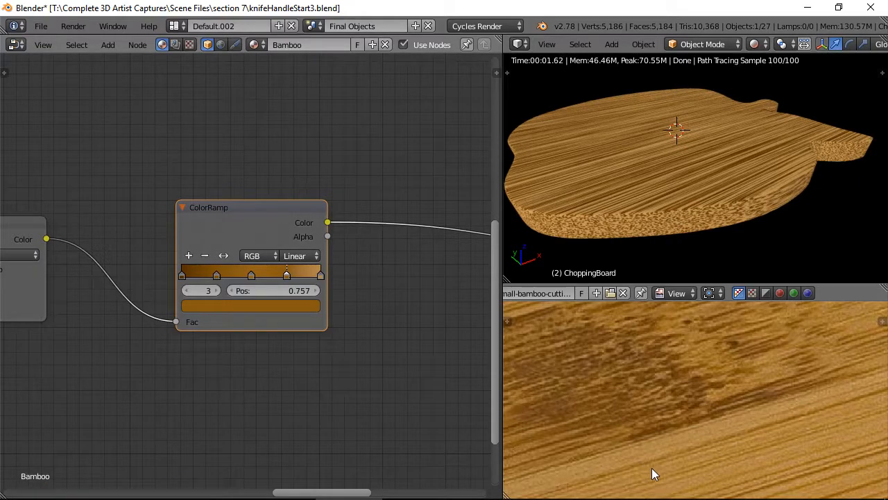
pyautogui.click(651, 468)
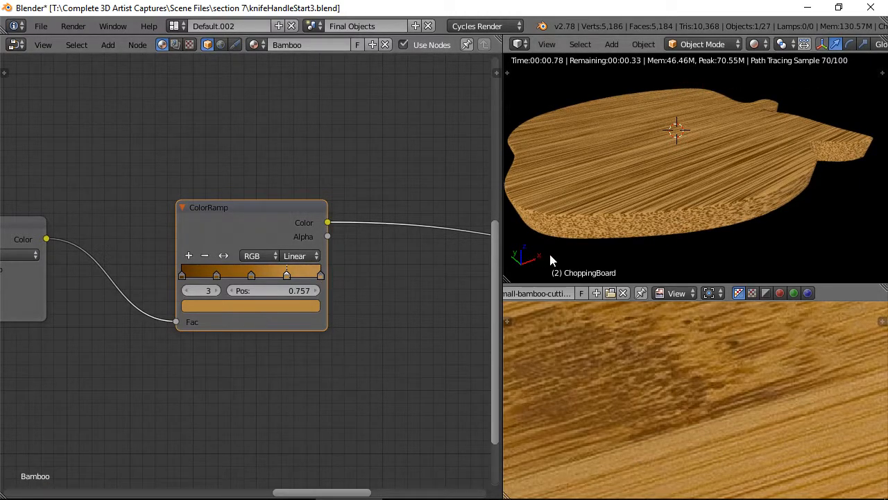
# Compare the rendered chopping board's grain and side edge with the bamboo reference photo from several angles.
pyautogui.moveTo(548, 252); pyautogui.dragTo(723, 187, button='middle')
pyautogui.scroll(2, 682, 183)
pyautogui.scroll(2, 723, 187)
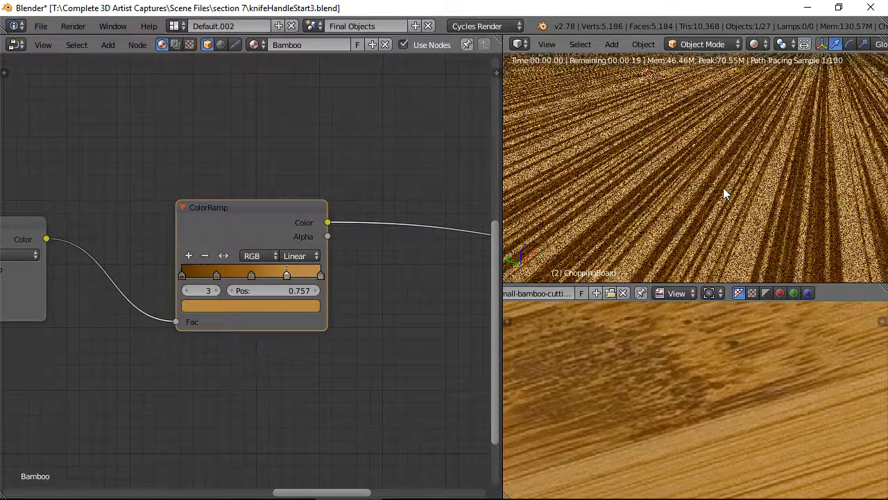
pyautogui.scroll(-2, 690, 448)
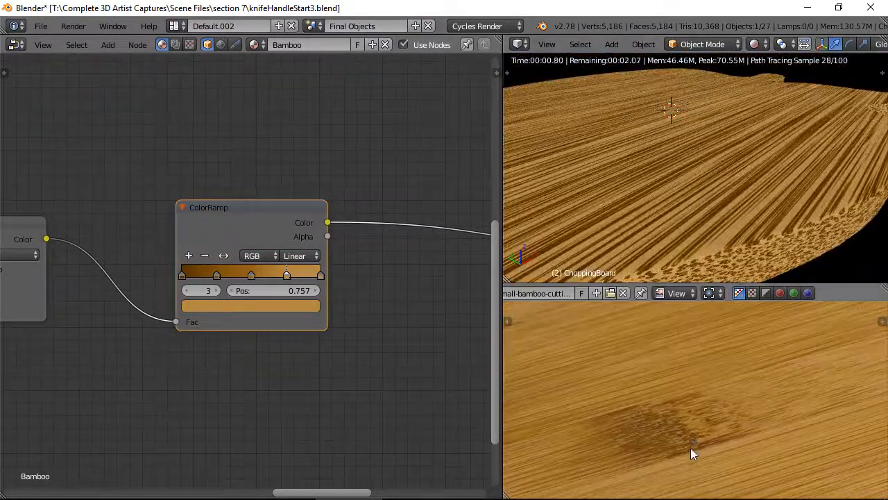
pyautogui.moveTo(673, 369); pyautogui.dragTo(702, 426, button='middle')
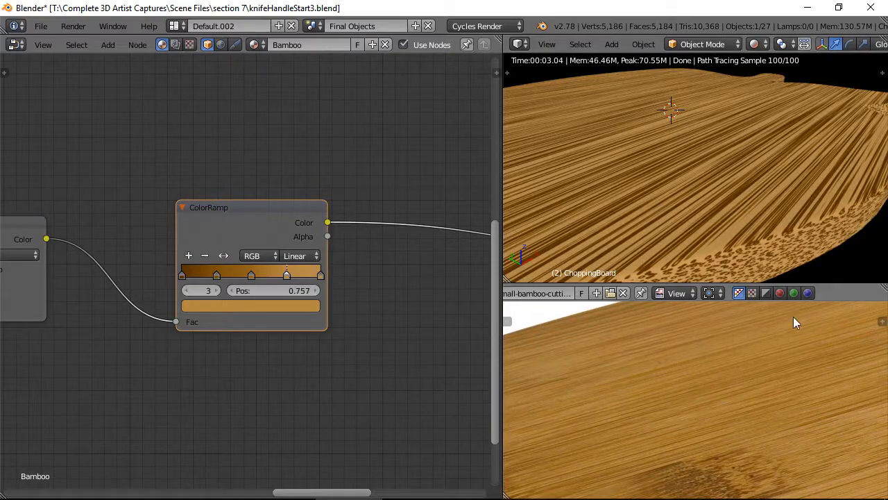
pyautogui.moveTo(590, 196); pyautogui.dragTo(782, 183, button='middle')
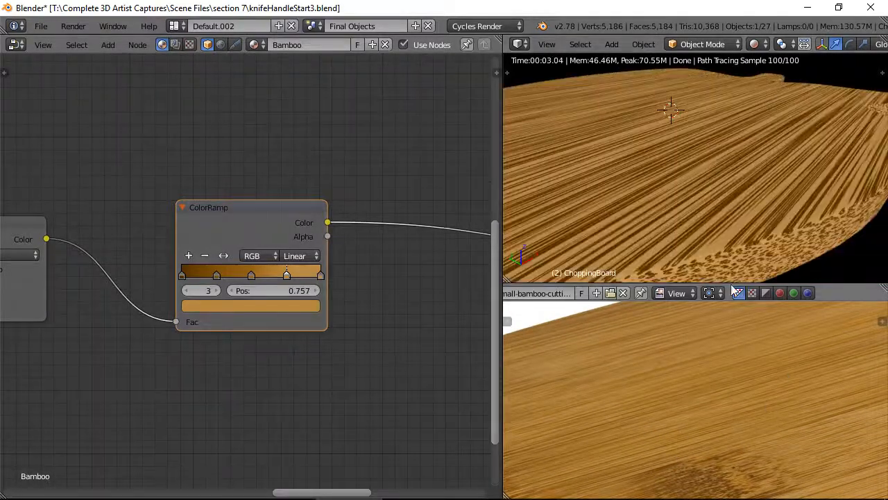
pyautogui.moveTo(589, 197); pyautogui.dragTo(624, 212, button='middle')
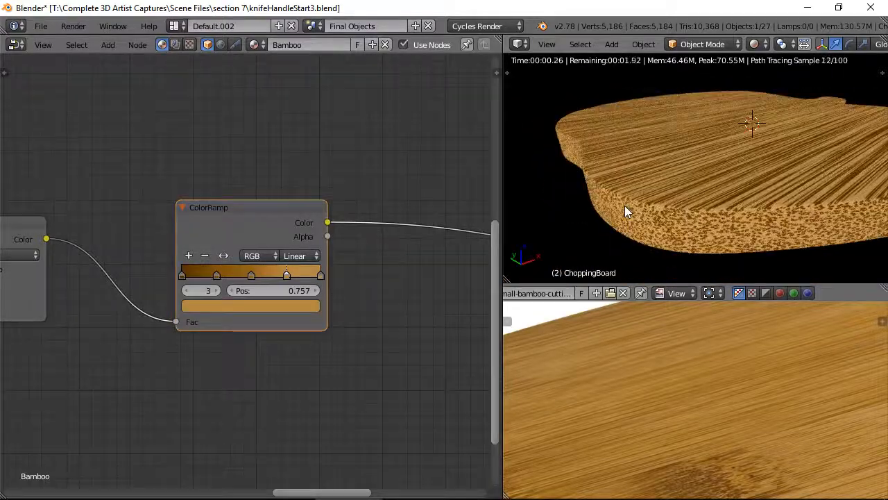
# Set the scale of the Voronoi Texture in the upper node chain to 75.
pyautogui.moveTo(782, 183); pyautogui.dragTo(767, 199, button='middle')
pyautogui.scroll(-2, 99, 344)
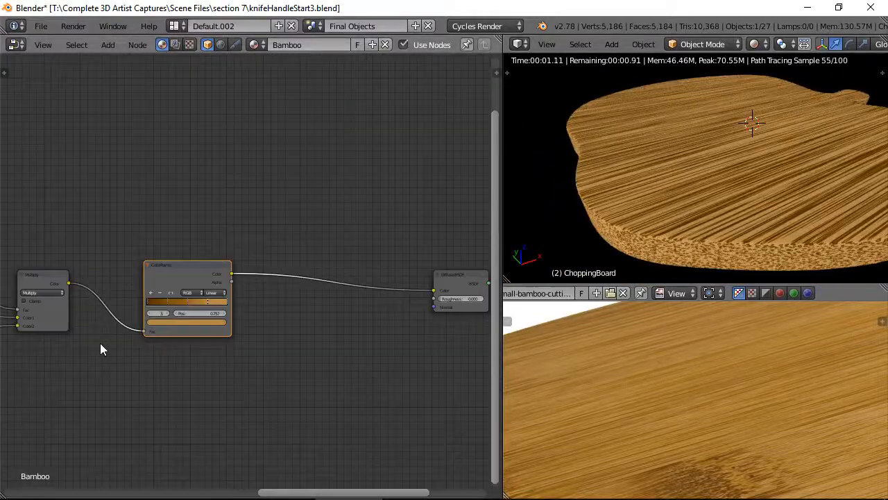
pyautogui.moveTo(100, 343); pyautogui.dragTo(361, 274, button='middle')
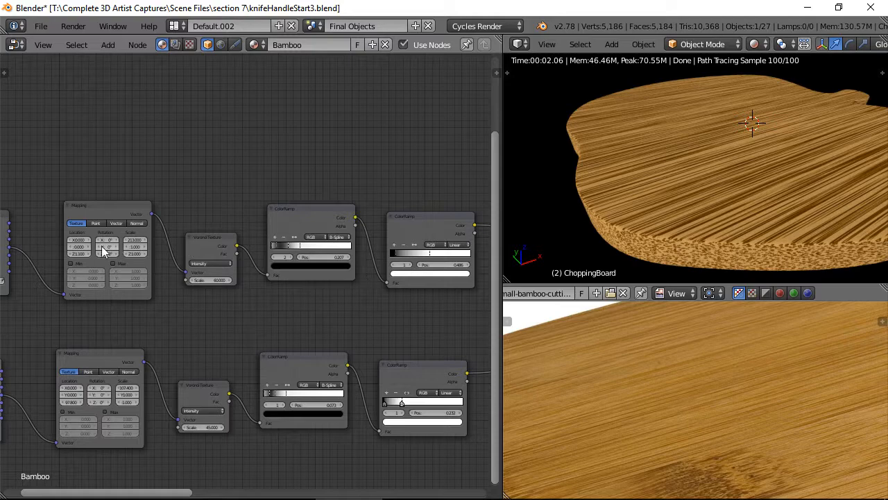
pyautogui.moveTo(19, 247); pyautogui.dragTo(165, 240, button='middle')
pyautogui.moveTo(393, 247); pyautogui.dragTo(185, 272, button='middle')
pyautogui.scroll(10, 165, 294)
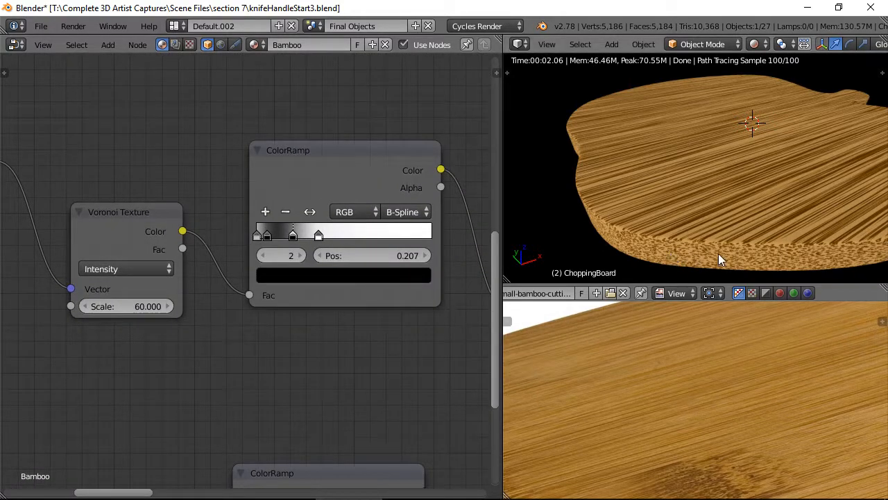
pyautogui.write('75')
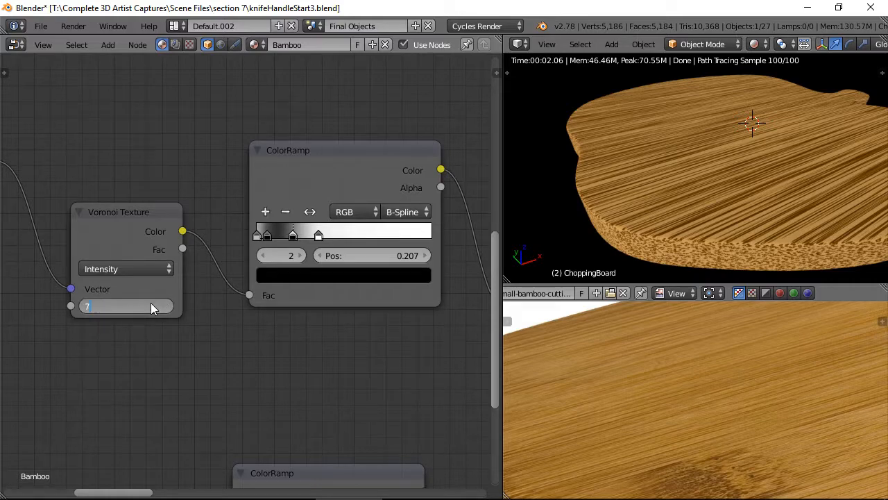
pyautogui.press('Return')
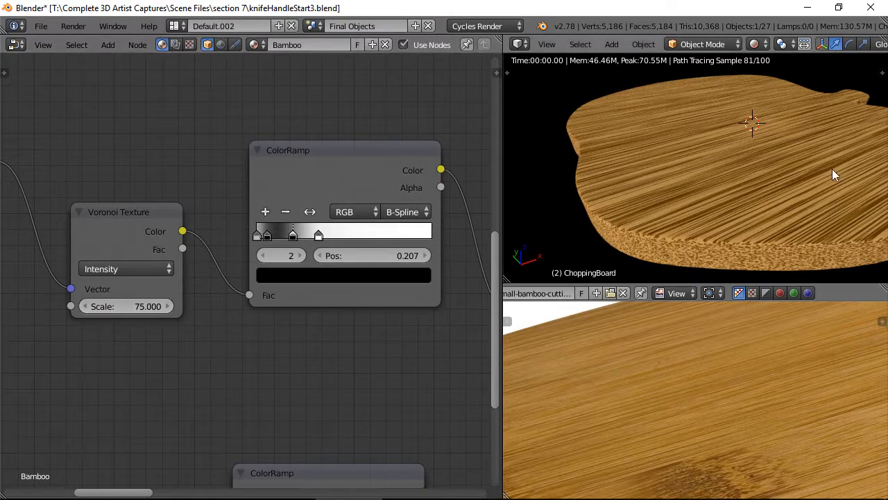
pyautogui.scroll(1, 765, 215)
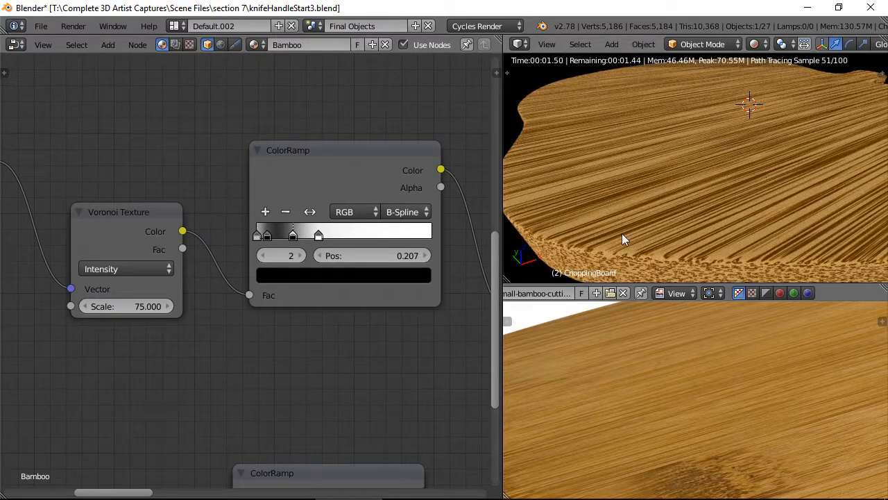
# Set the scale of the Voronoi Texture in the lower node chain to 80 and check the grain on the chopping board.
pyautogui.scroll(-5, 220, 373)
pyautogui.moveTo(220, 373); pyautogui.dragTo(308, 190, button='middle')
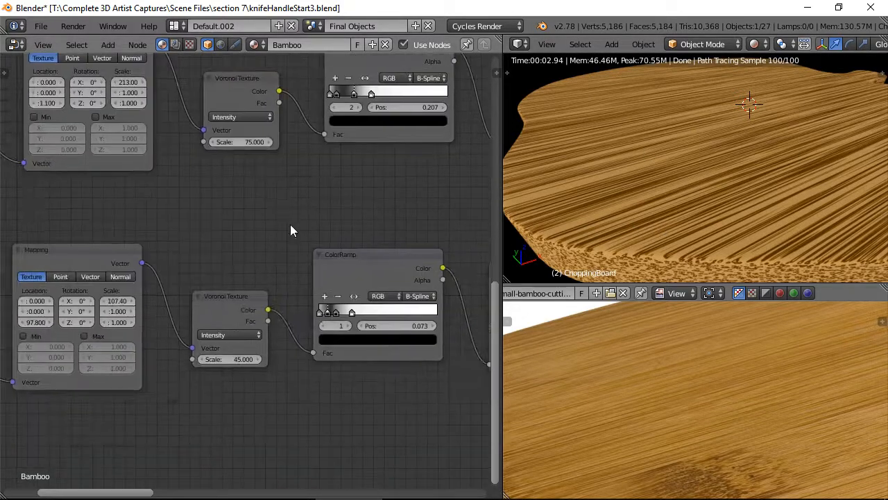
pyautogui.scroll(3, 228, 328)
pyautogui.click(232, 294)
pyautogui.scroll(2, 267, 368)
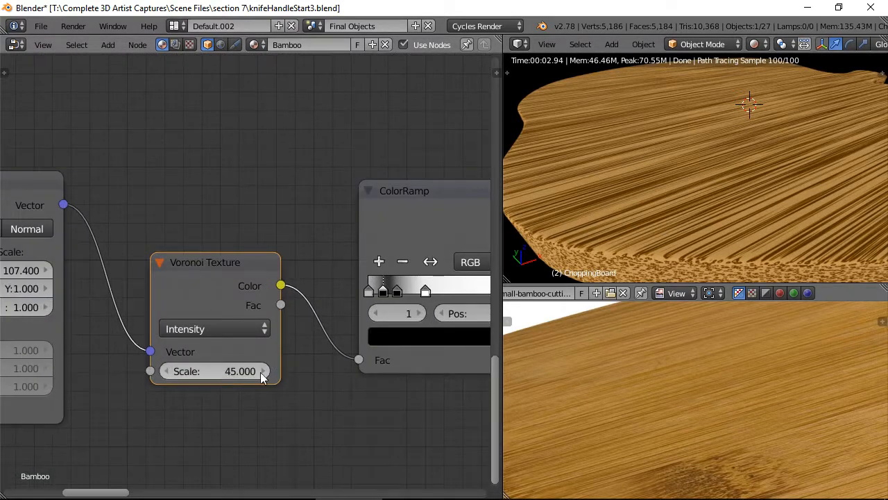
pyautogui.moveTo(234, 374); pyautogui.dragTo(69, 383)
pyautogui.moveTo(821, 276); pyautogui.dragTo(209, 382)
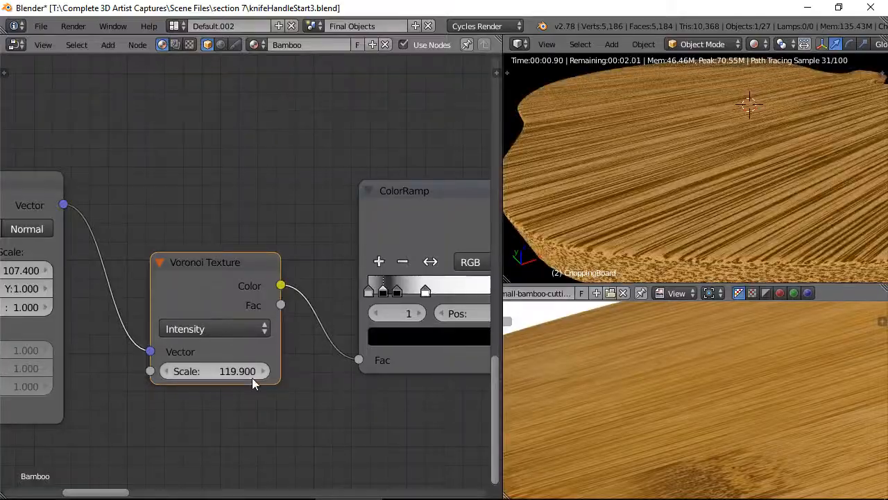
pyautogui.click(233, 379)
pyautogui.write('80')
pyautogui.press('Return')
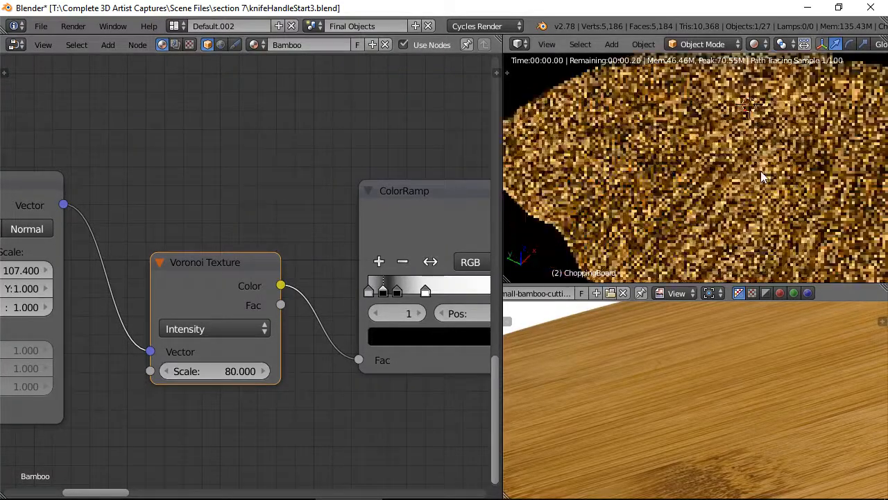
pyautogui.moveTo(749, 175); pyautogui.dragTo(743, 210, button='middle')
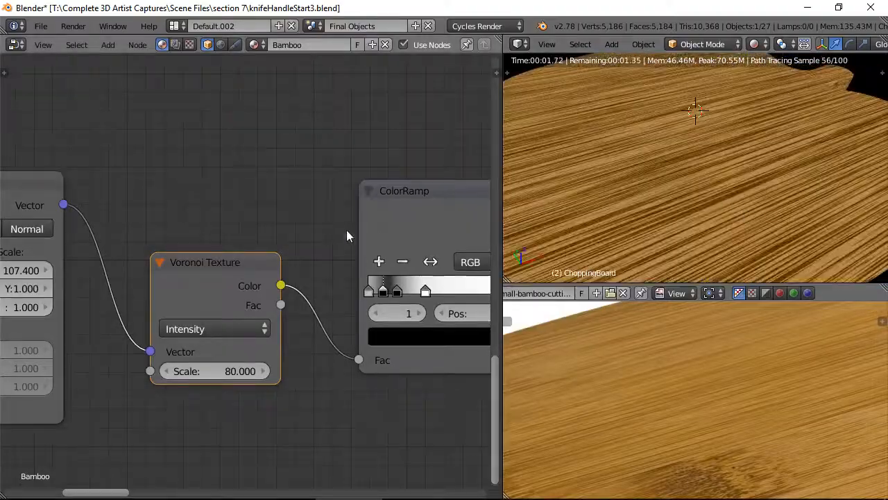
pyautogui.scroll(-8, 347, 236)
pyautogui.moveTo(347, 296); pyautogui.dragTo(261, 330, button='middle')
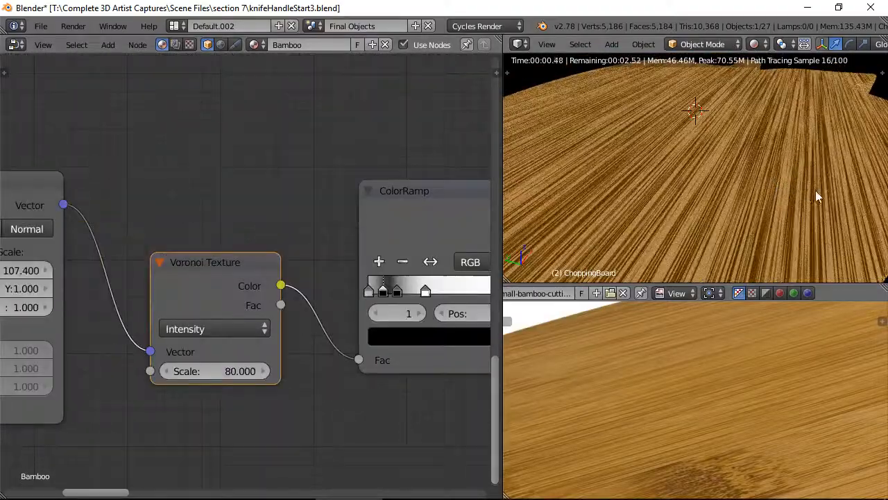
pyautogui.moveTo(816, 190); pyautogui.dragTo(743, 209, button='middle')
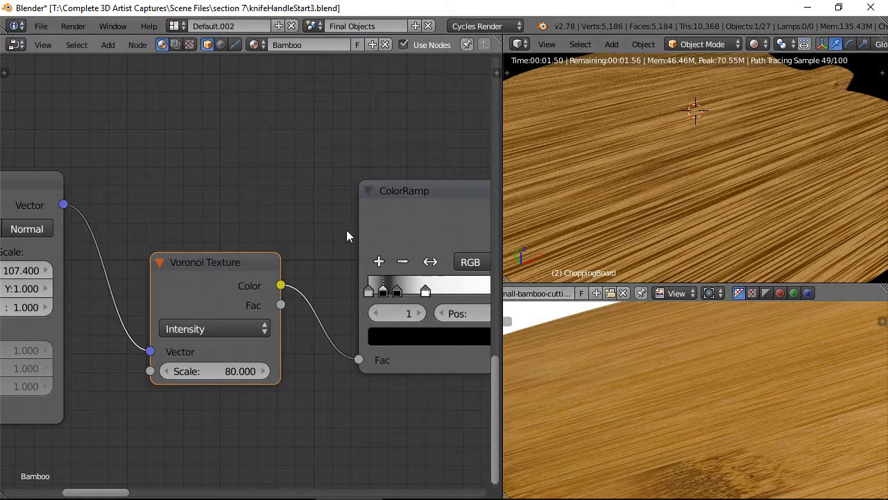
# Add a Noise Texture node in the empty space below the two Voronoi node chains.
pyautogui.scroll(-2, 346, 235)
pyautogui.scroll(-4, 346, 230)
pyautogui.moveTo(396, 274); pyautogui.dragTo(184, 255, button='middle')
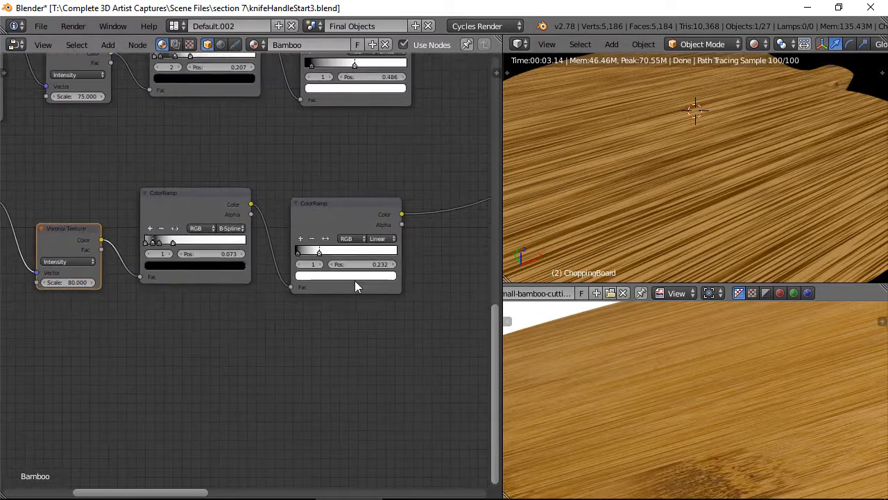
pyautogui.scroll(-6, 387, 245)
pyautogui.scroll(-4, 387, 246)
pyautogui.moveTo(157, 317); pyautogui.dragTo(249, 299, button='middle')
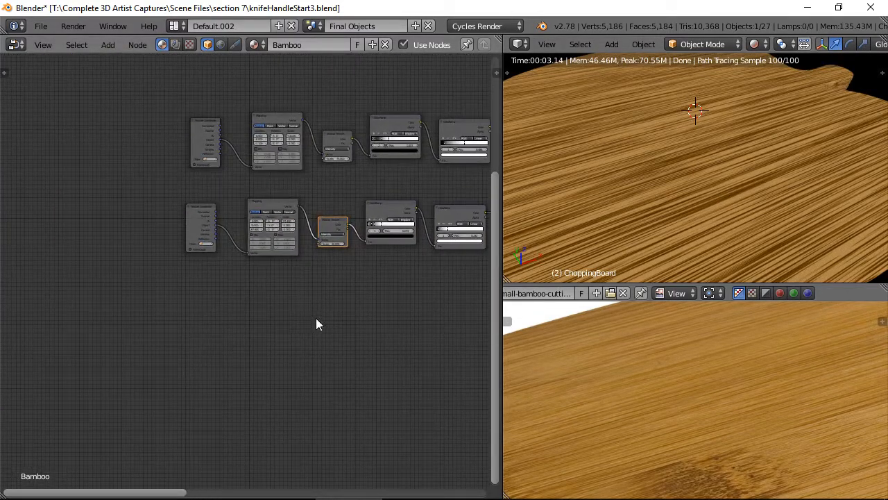
pyautogui.hotkey('shift', 'a')
pyautogui.moveTo(292, 280)
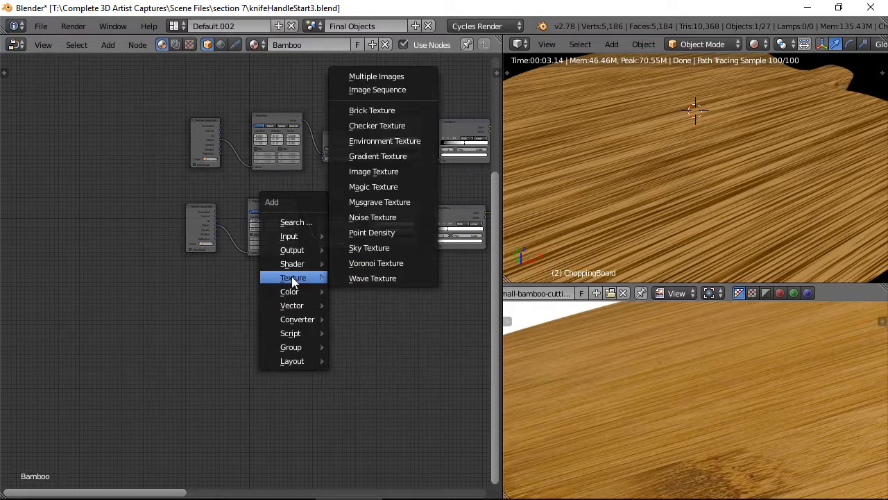
pyautogui.click(367, 217)
pyautogui.click(320, 299)
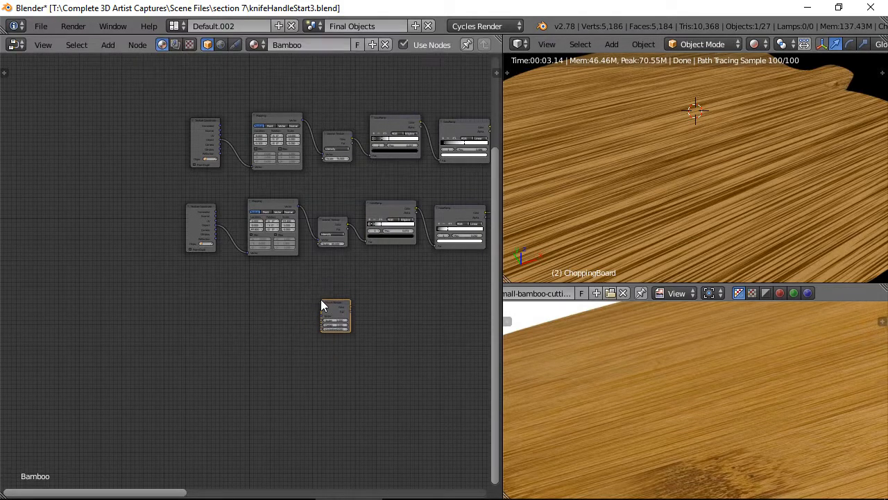
# Give the Noise Texture its own Texture Coordinate and Mapping nodes, using Object coordinates and the Texture mapping type.
pyautogui.scroll(3, 322, 299)
pyautogui.hotkey('ctrl', 't')
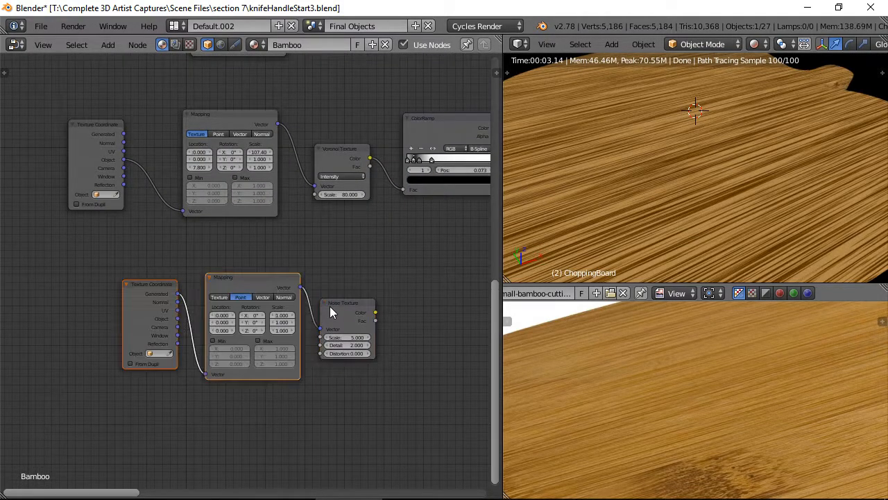
pyautogui.scroll(2, 197, 316)
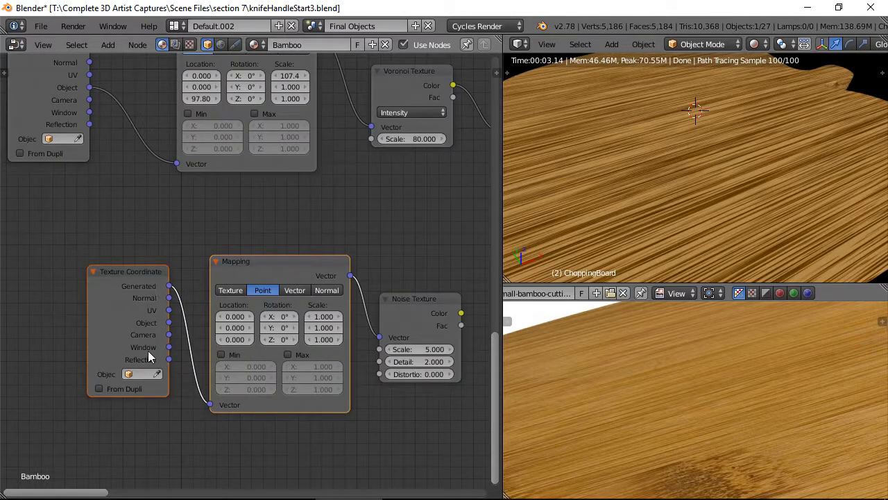
pyautogui.moveTo(169, 323); pyautogui.dragTo(219, 401)
pyautogui.click(231, 292)
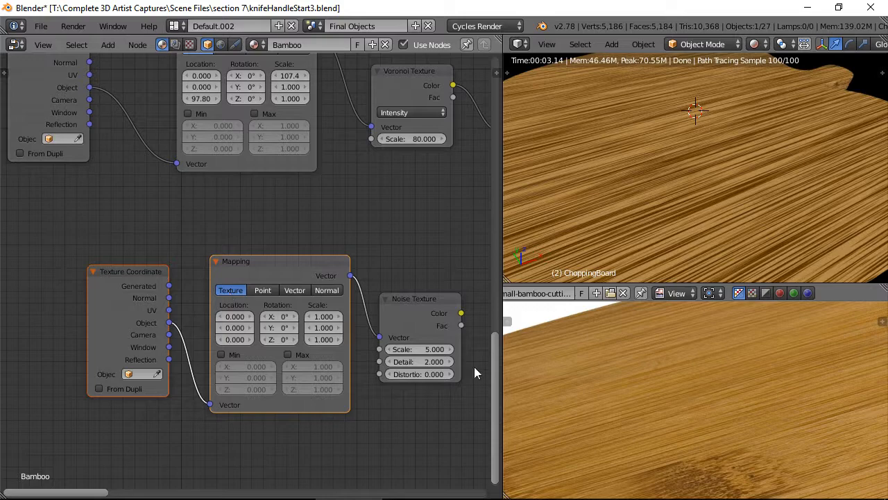
# Preview the Noise Texture alone on the chopping board and set its scale to 150.
pyautogui.moveTo(372, 319); pyautogui.dragTo(298, 326, button='middle')
pyautogui.scroll(4, 342, 355)
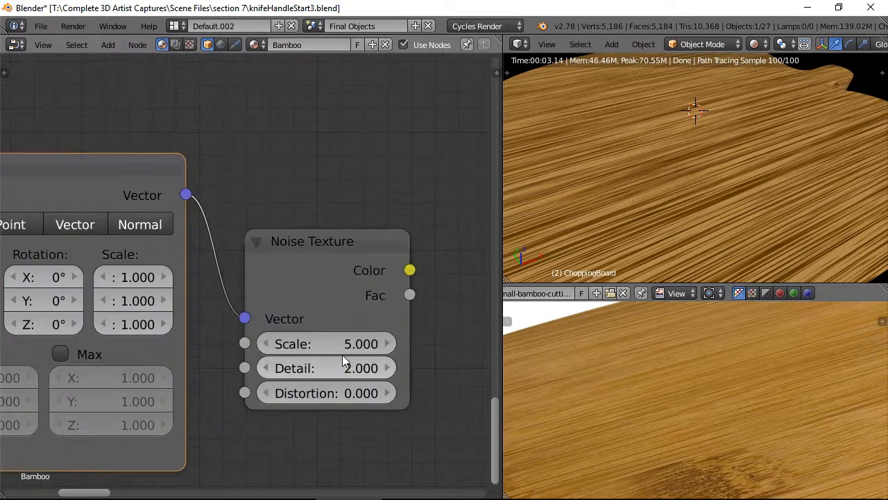
pyautogui.keyDown('ctrl'); pyautogui.keyDown('shift'); pyautogui.click(336, 271); pyautogui.keyUp('shift'); pyautogui.keyUp('ctrl')
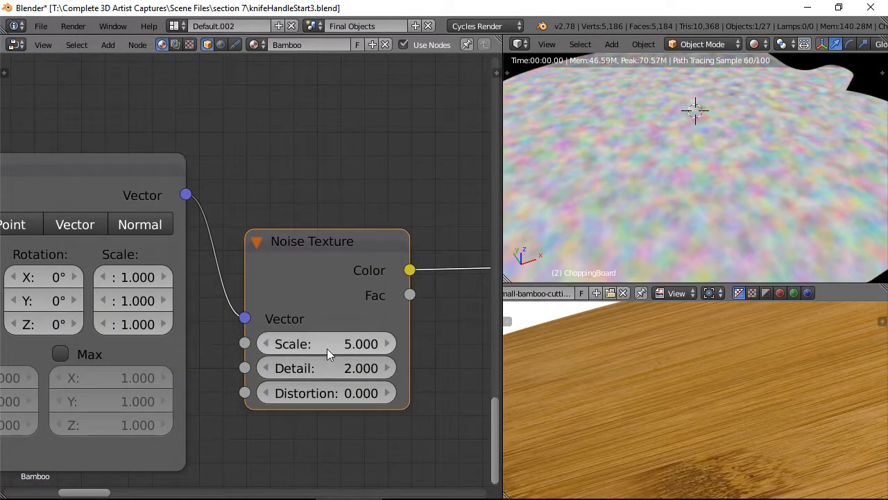
pyautogui.moveTo(327, 344); pyautogui.dragTo(486, 251)
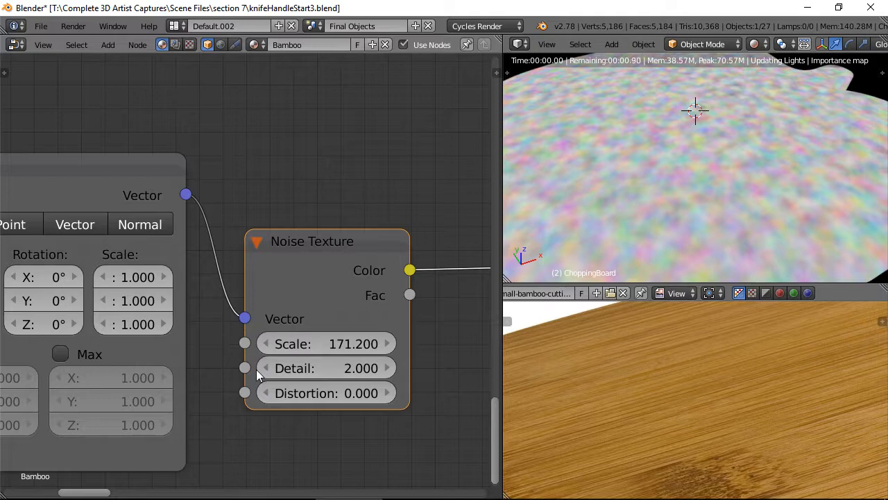
pyautogui.click(332, 345)
pyautogui.write('150')
pyautogui.press('Return')
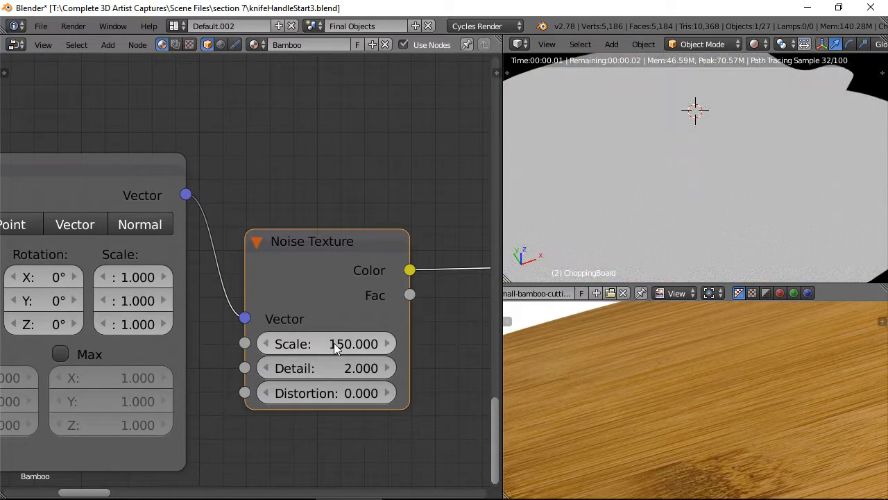
# Insert a ColorRamp node on the link coming out of the Noise Texture's Color output.
pyautogui.moveTo(284, 331); pyautogui.dragTo(59, 315, button='middle')
pyautogui.hotkey('shift', 'a')
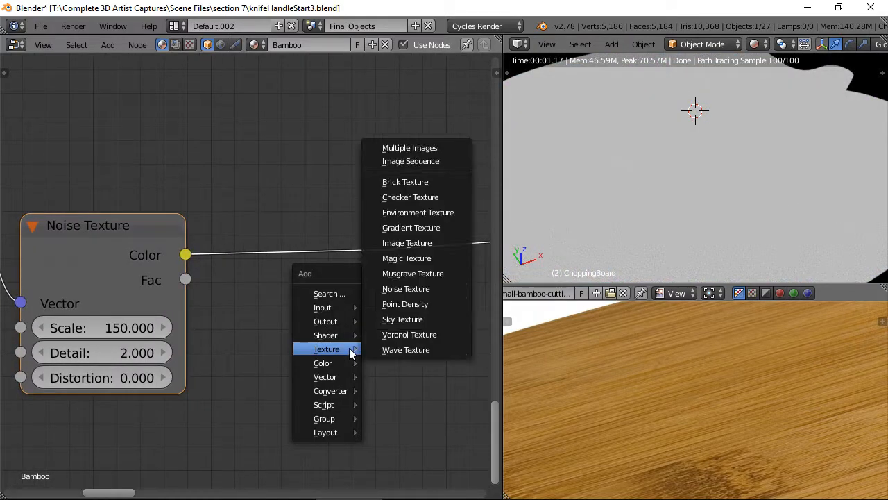
pyautogui.moveTo(331, 392)
pyautogui.click(409, 236)
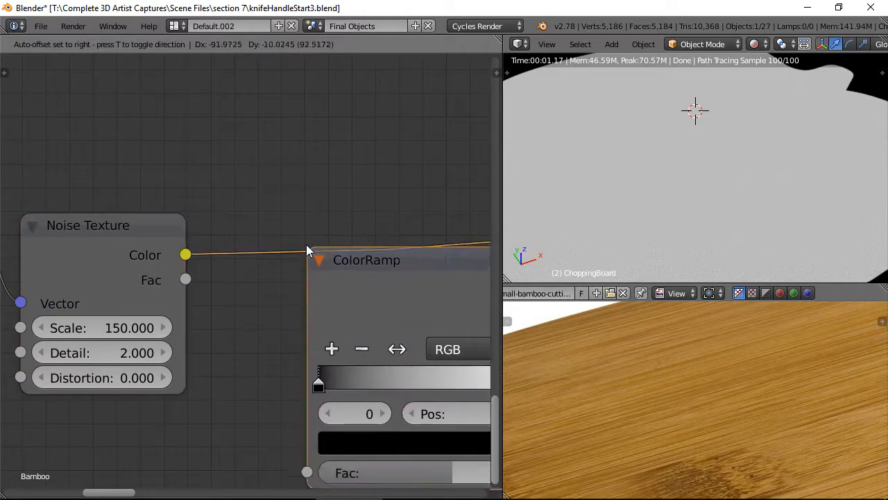
pyautogui.click(297, 236)
# Raise the contrast of the noise ColorRamp by moving the black stop to 0.150 and the white stop inward towards the middle.
pyautogui.scroll(-4, 297, 236)
pyautogui.scroll(-5, 350, 287)
pyautogui.moveTo(352, 285); pyautogui.dragTo(245, 264, button='middle')
pyautogui.scroll(4, 247, 300)
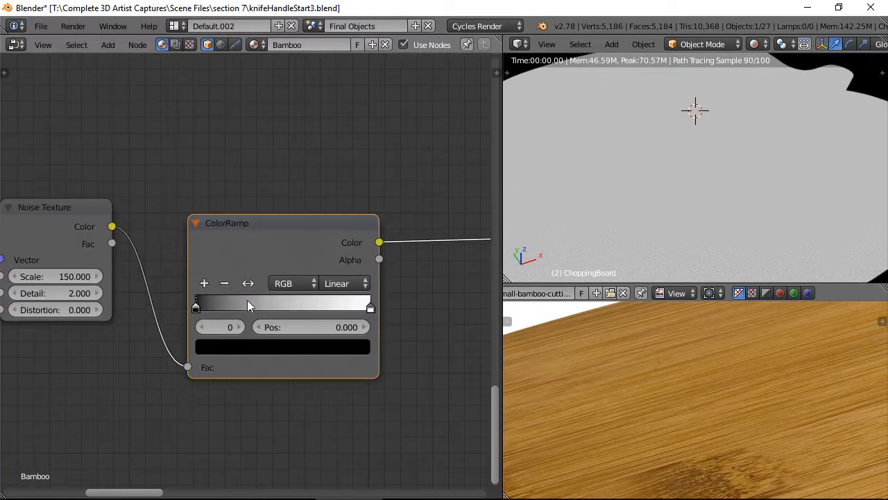
pyautogui.moveTo(197, 309); pyautogui.dragTo(223, 309)
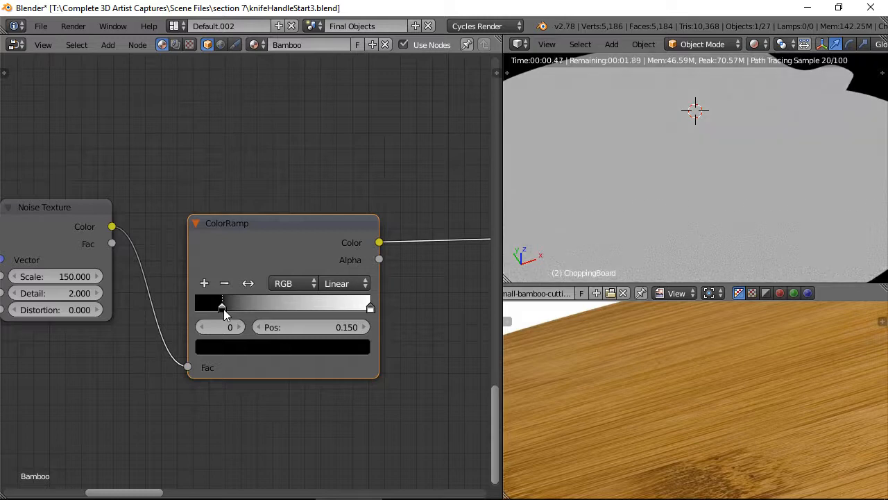
pyautogui.moveTo(369, 308); pyautogui.dragTo(299, 308)
# Stretch the noise into long grain streaks by setting the X scale of its Mapping node to about 508.9.
pyautogui.moveTo(113, 277); pyautogui.dragTo(376, 271, button='middle')
pyautogui.moveTo(186, 231)
pyautogui.mouseDown()
pyautogui.moveTo(430, 255)
pyautogui.moveTo(81, 242)
pyautogui.mouseUp()
pyautogui.hotkey('ctrl', 'z')
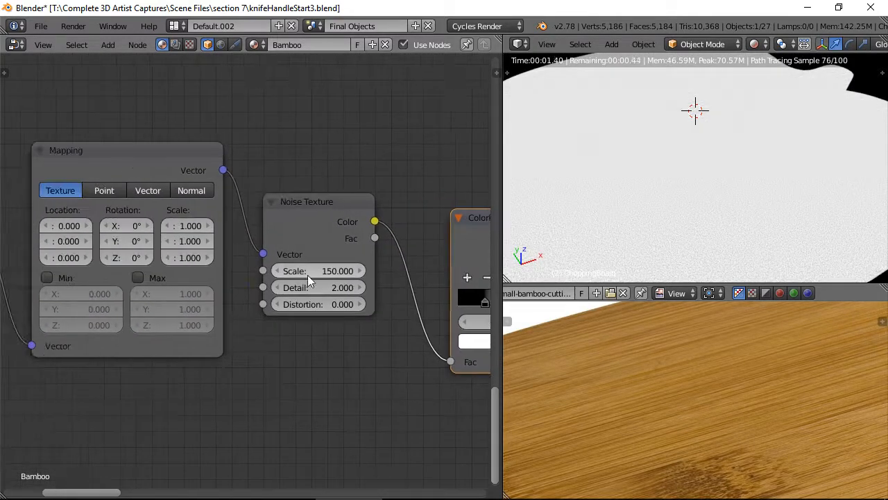
pyautogui.moveTo(185, 230); pyautogui.dragTo(508, 261)
pyautogui.moveTo(101, 237)
pyautogui.mouseDown()
pyautogui.moveTo(608, 213)
pyautogui.moveTo(197, 210)
pyautogui.moveTo(108, 233)
pyautogui.mouseUp()
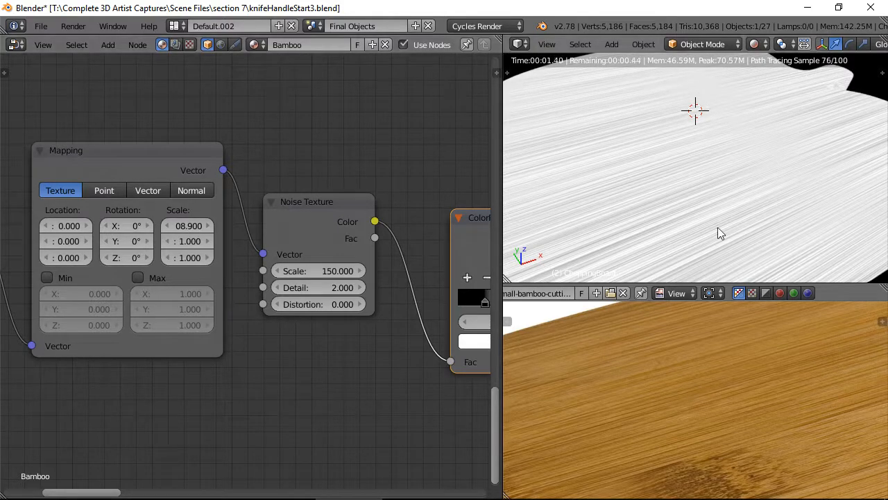
pyautogui.moveTo(717, 232); pyautogui.dragTo(742, 123, button='middle')
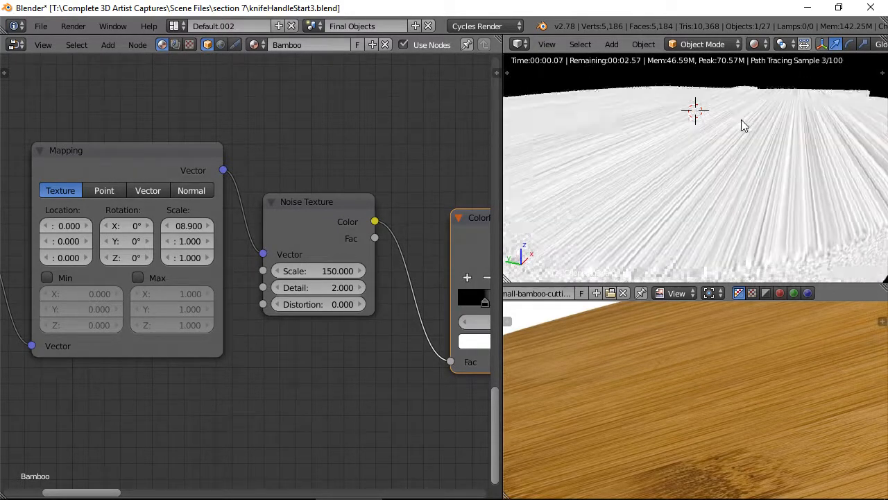
# Set the Noise Texture's scale to 120 and check the streaks across the whole chopping board.
pyautogui.click(333, 271)
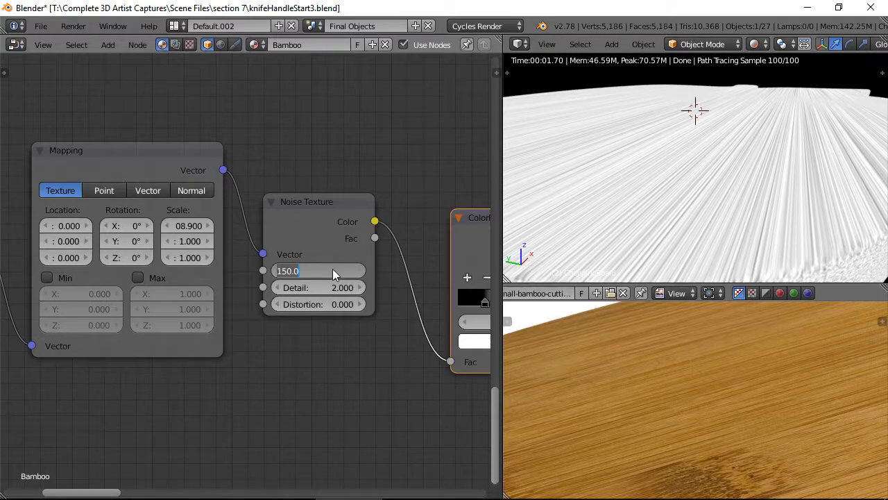
pyautogui.write('120')
pyautogui.press('Return')
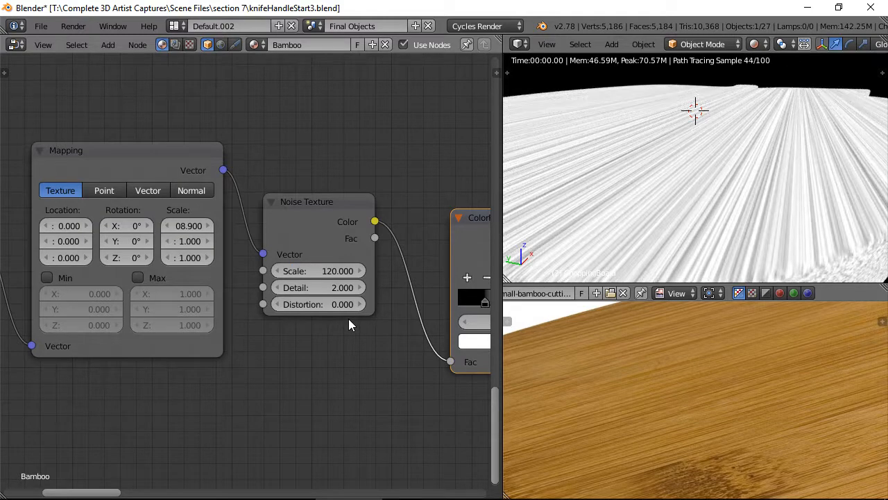
pyautogui.scroll(-2, 711, 186)
pyautogui.scroll(-1, 712, 187)
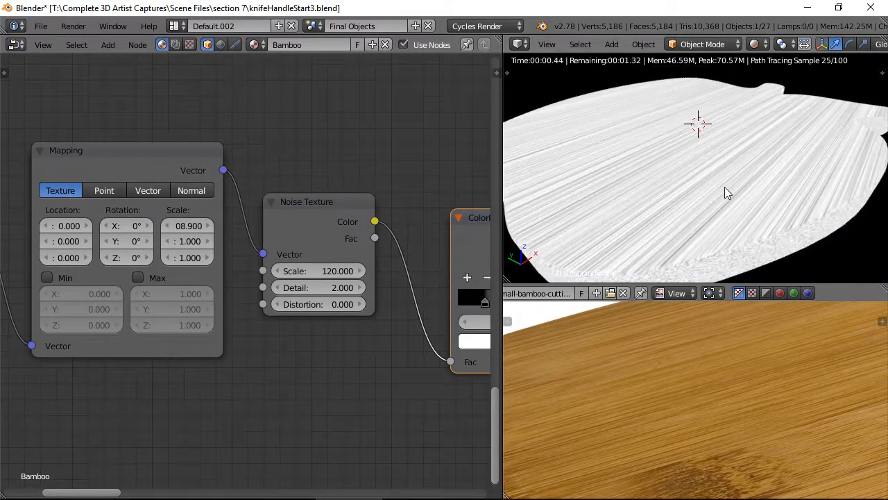
pyautogui.scroll(-1, 722, 192)
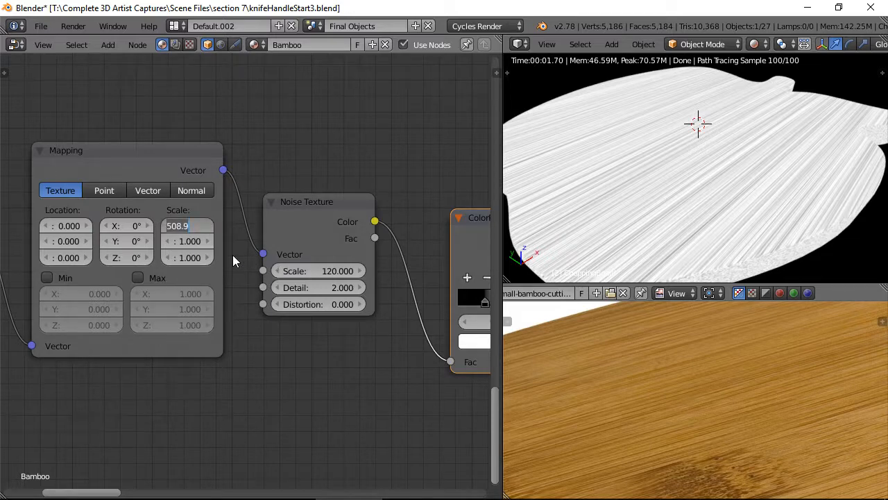
# Set the X scale of the noise Mapping node to 250 and widen the node so the full value is readable.
pyautogui.write('50')
pyautogui.press('Return')
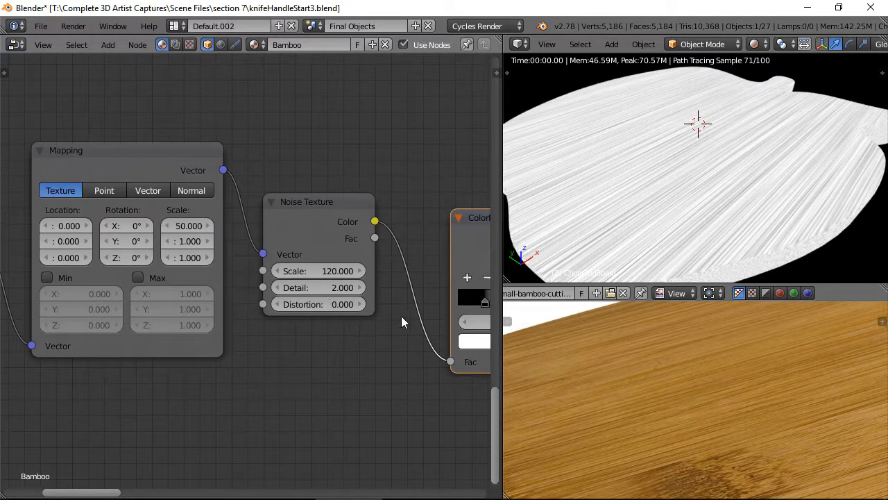
pyautogui.moveTo(221, 228); pyautogui.dragTo(250, 231)
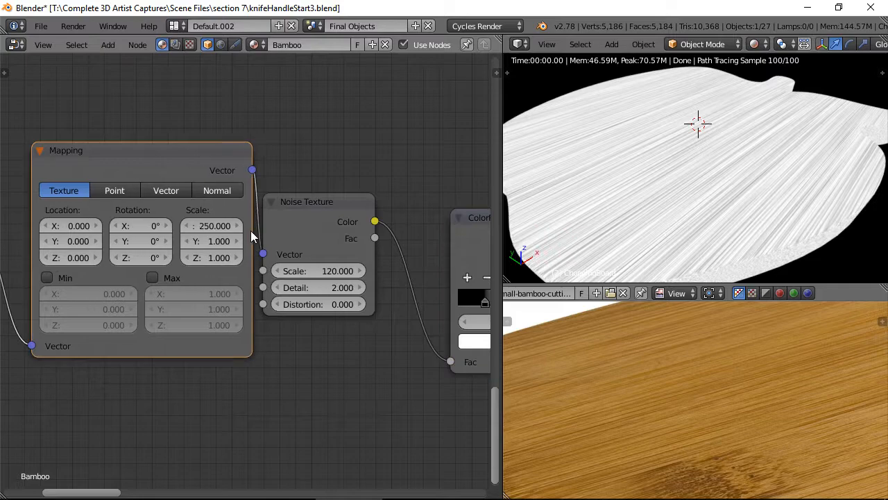
pyautogui.moveTo(192, 162); pyautogui.dragTo(145, 164)
pyautogui.moveTo(205, 225); pyautogui.dragTo(229, 226)
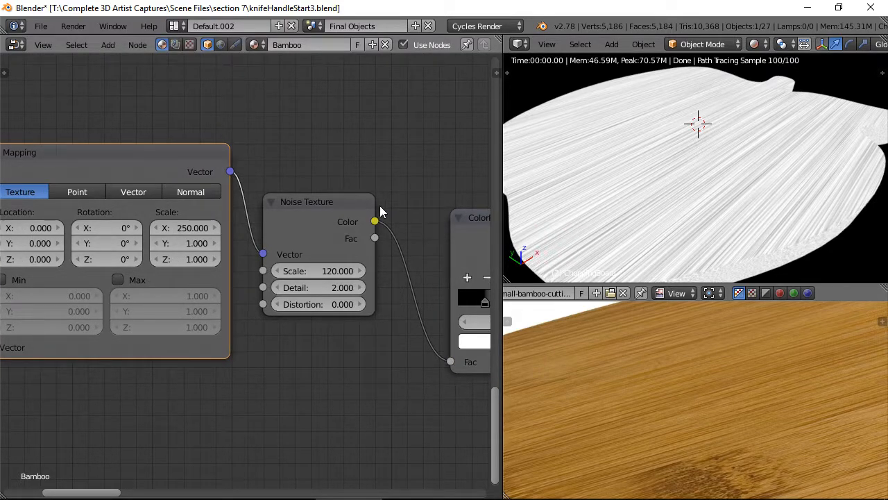
# Spread out the noise ColorRamp, the brown ColorRamp and the Multiply node to make room for another mix node.
pyautogui.scroll(-5, 380, 212)
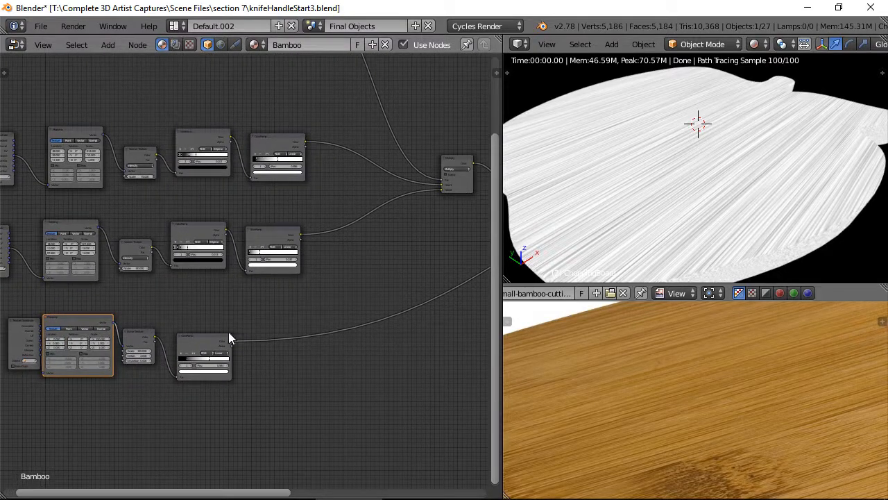
pyautogui.moveTo(202, 341); pyautogui.dragTo(209, 326)
pyautogui.moveTo(236, 285); pyautogui.dragTo(150, 290, button='middle')
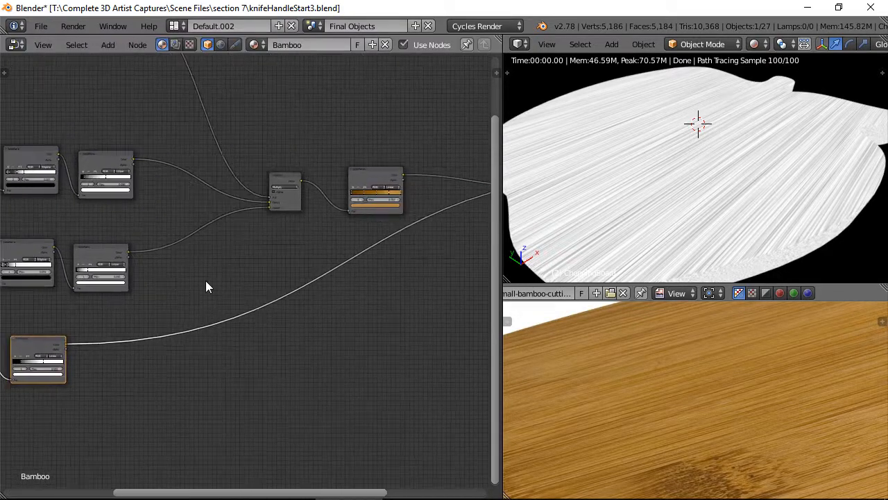
pyautogui.moveTo(364, 178); pyautogui.dragTo(453, 154)
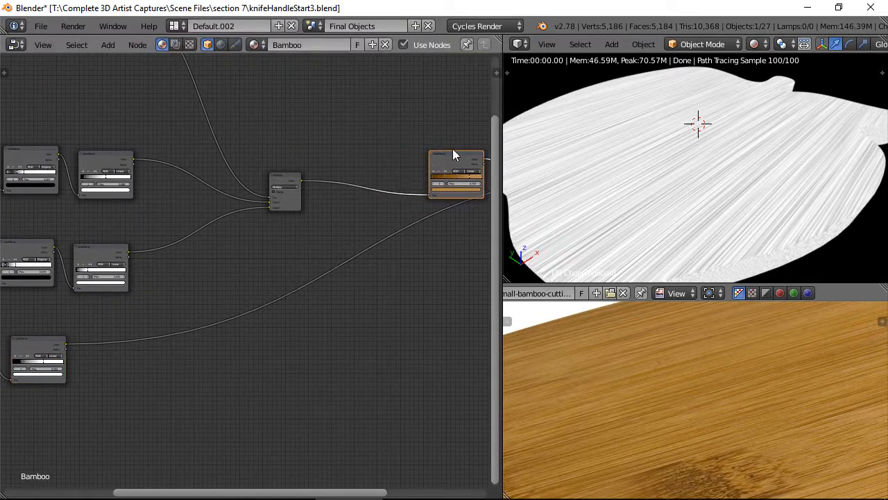
pyautogui.moveTo(292, 181); pyautogui.dragTo(225, 187)
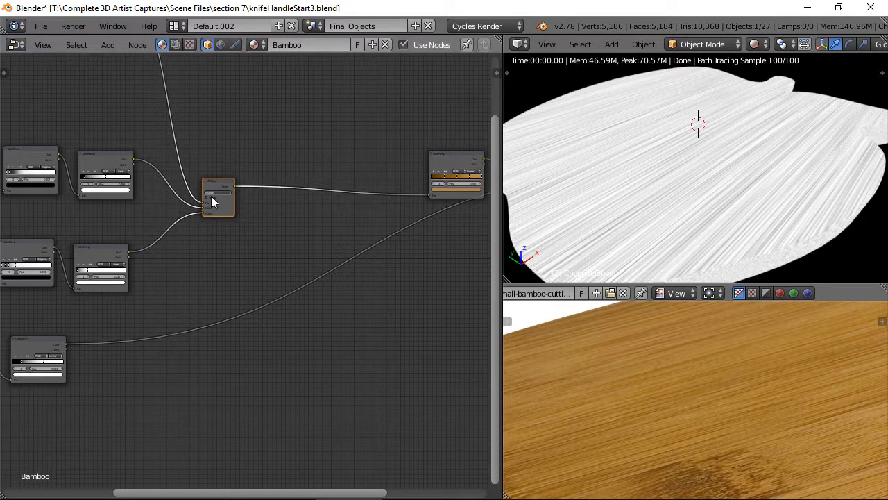
# Insert a MixRGB node on the link between the Multiply node and the brown ColorRamp.
pyautogui.hotkey('shift', 'a')
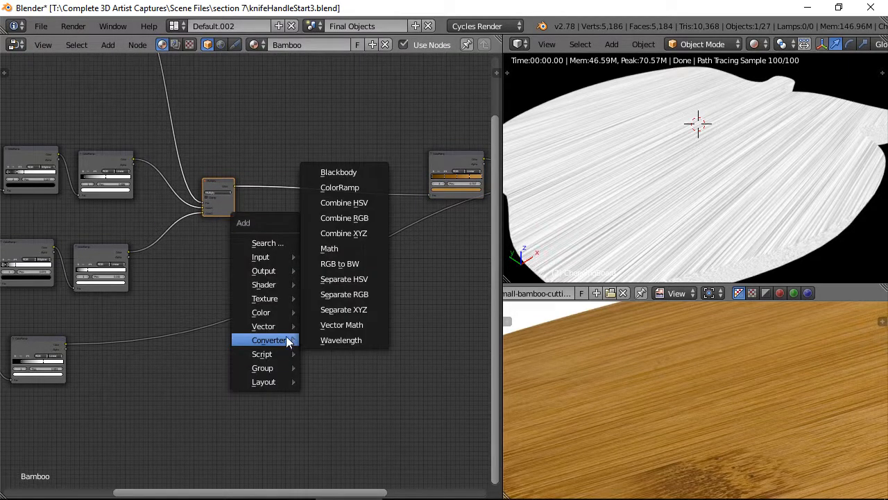
pyautogui.moveTo(287, 317)
pyautogui.click(326, 390)
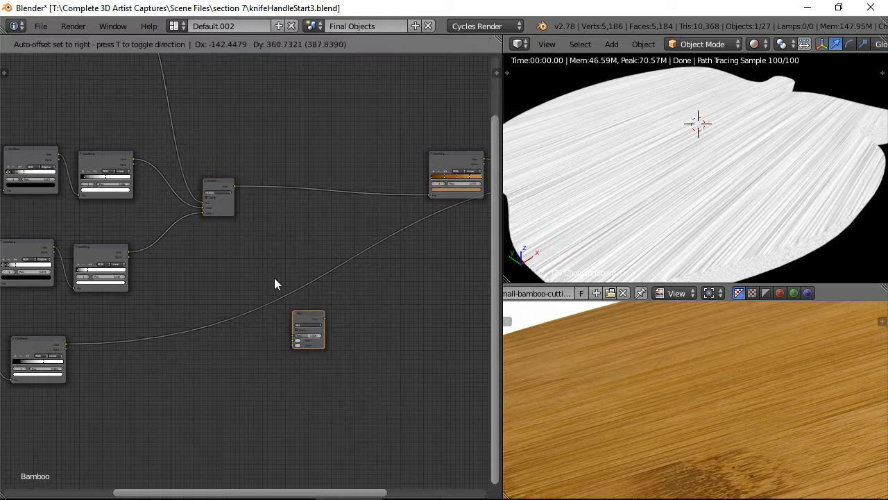
pyautogui.click(300, 183)
pyautogui.scroll(5, 295, 214)
pyautogui.scroll(-3, 107, 349)
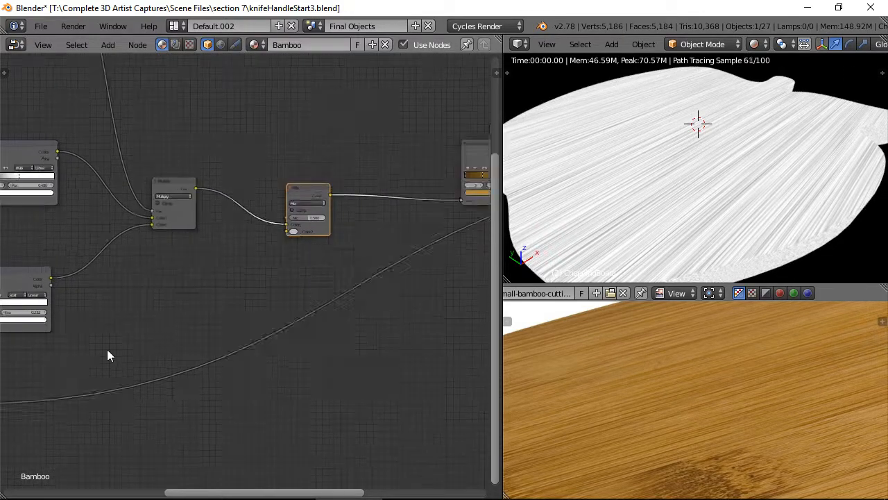
# Connect the noise ColorRamp's Color output to the new Mix node's Color2 input and preview the mixed result on the board.
pyautogui.moveTo(68, 383); pyautogui.dragTo(164, 347, button='middle')
pyautogui.moveTo(82, 358); pyautogui.dragTo(358, 210)
pyautogui.scroll(3, 358, 211)
pyautogui.click(395, 159)
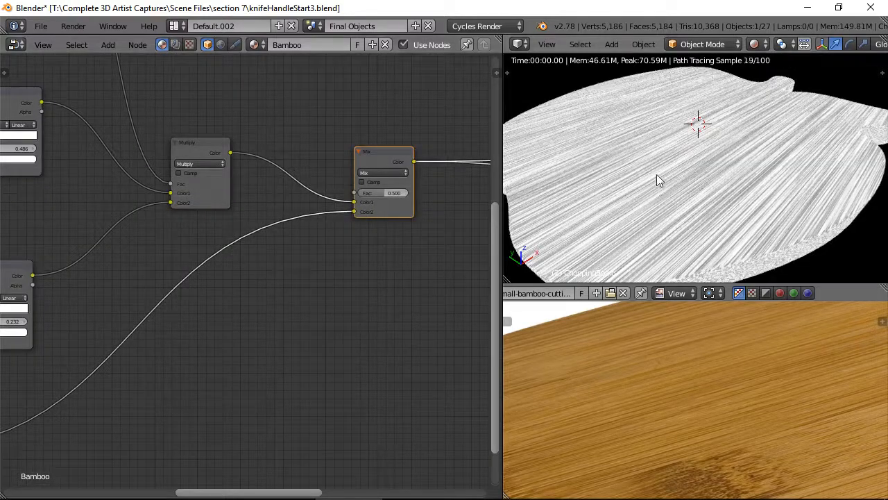
pyautogui.scroll(4, 590, 201)
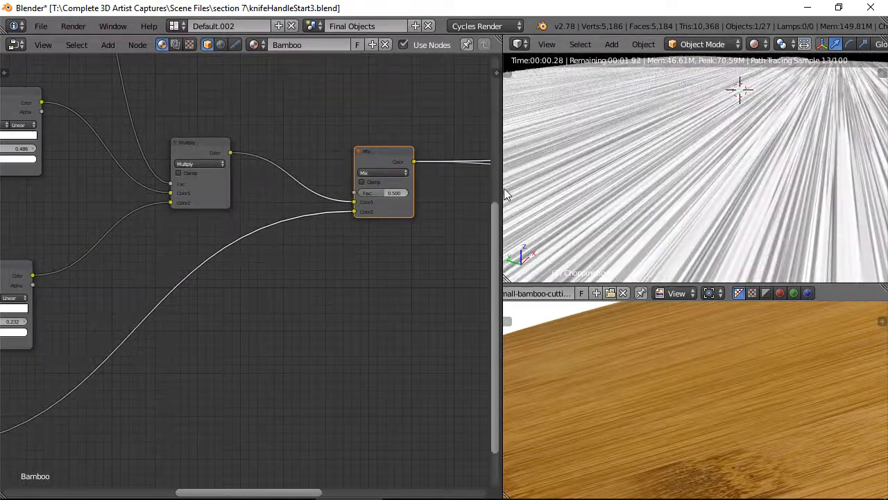
# Try the Multiply blend type on the new mix node with a factor of 1.000.
pyautogui.moveTo(399, 200)
pyautogui.mouseDown()
pyautogui.moveTo(387, 190)
pyautogui.moveTo(479, 193)
pyautogui.moveTo(296, 192)
pyautogui.moveTo(399, 194)
pyautogui.mouseUp()
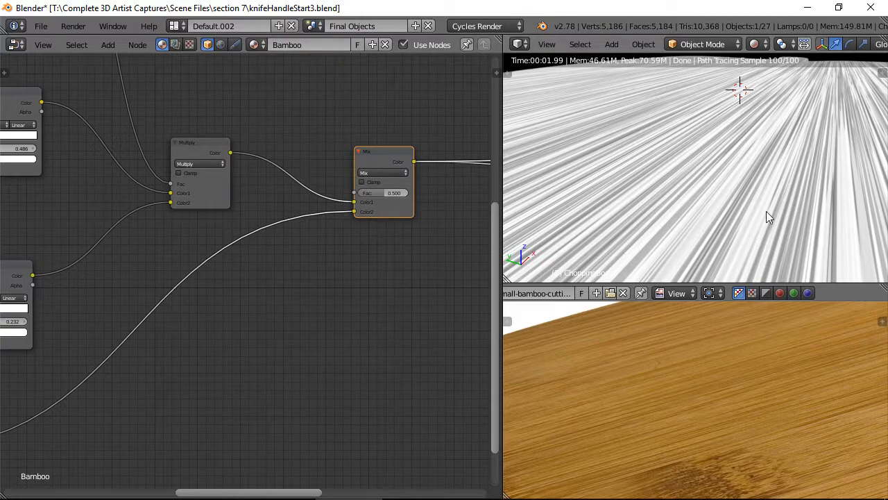
pyautogui.click(382, 173)
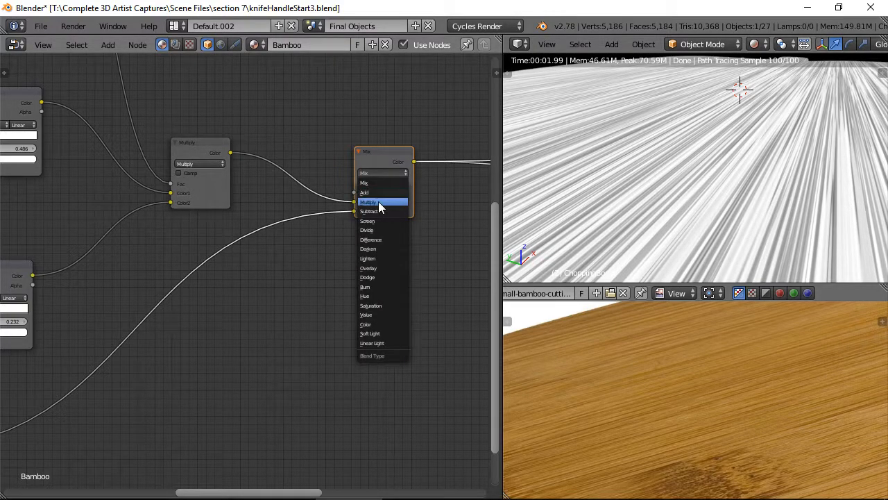
pyautogui.click(379, 202)
pyautogui.moveTo(385, 195); pyautogui.dragTo(432, 190)
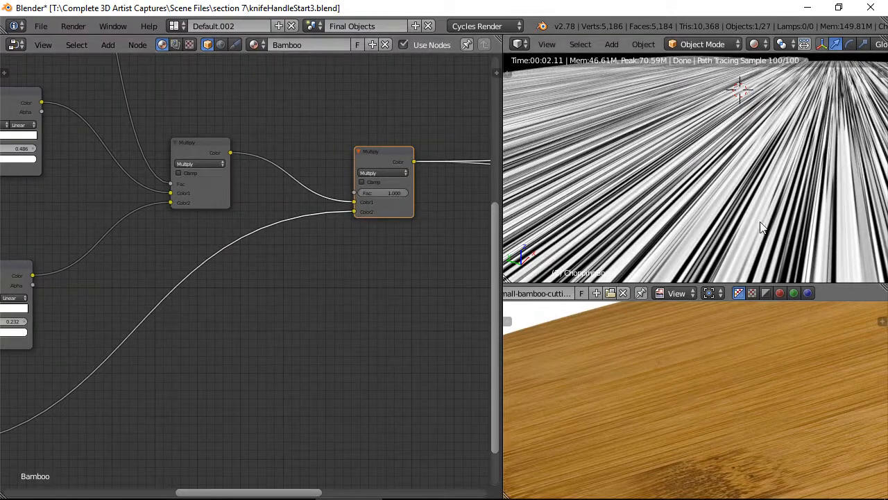
pyautogui.moveTo(409, 192); pyautogui.dragTo(507, 199)
# Change the new mix node's blend type to Difference and lower its factor to 0.627.
pyautogui.click(384, 172)
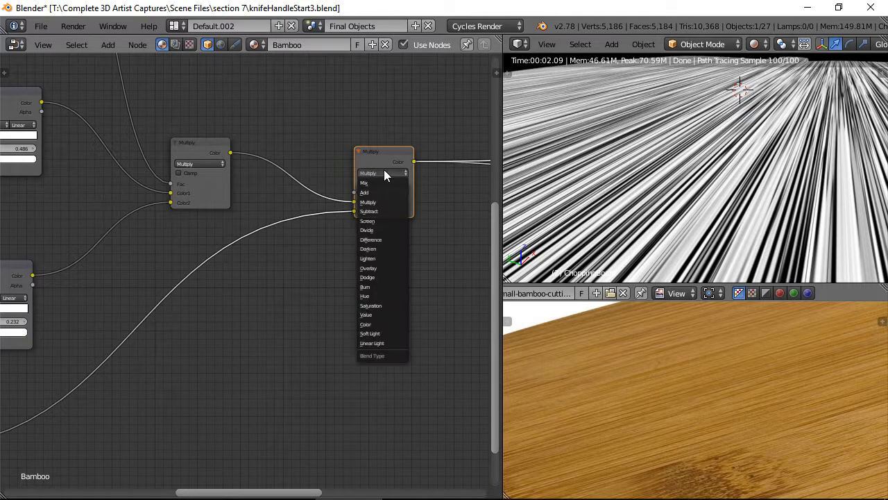
pyautogui.click(380, 239)
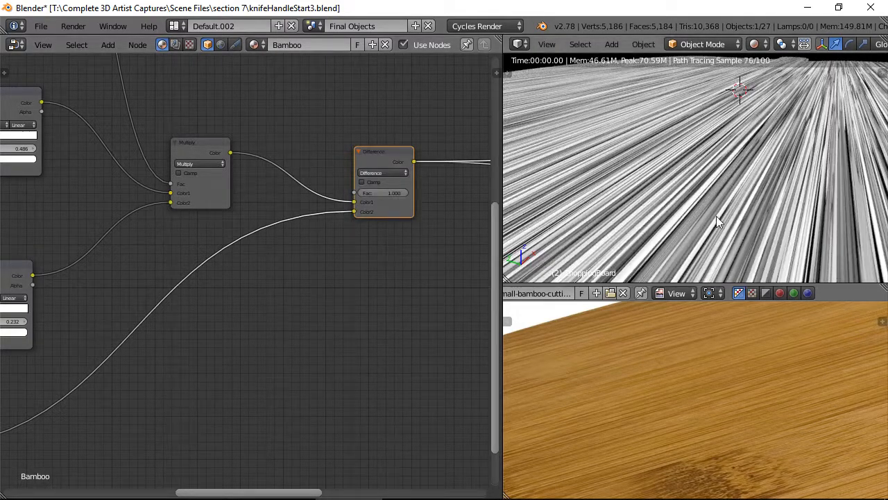
pyautogui.scroll(-5, 717, 216)
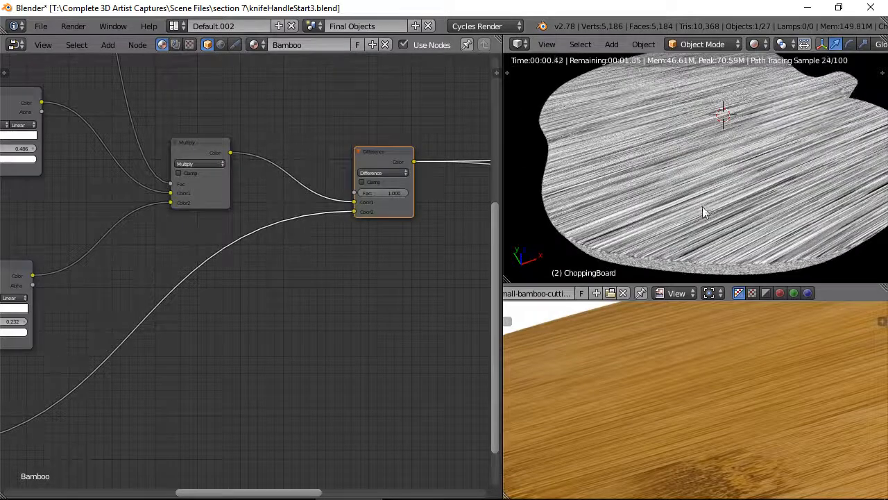
pyautogui.scroll(5, 703, 213)
pyautogui.scroll(1, 416, 204)
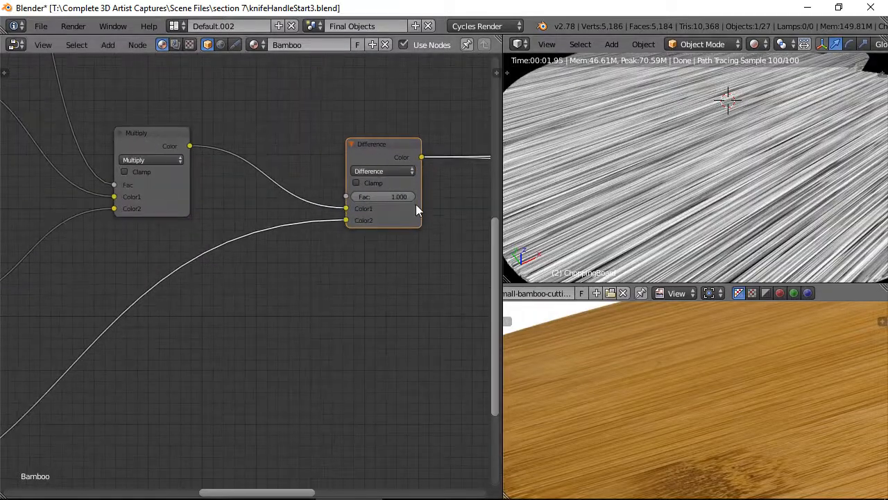
pyautogui.scroll(-1, 415, 204)
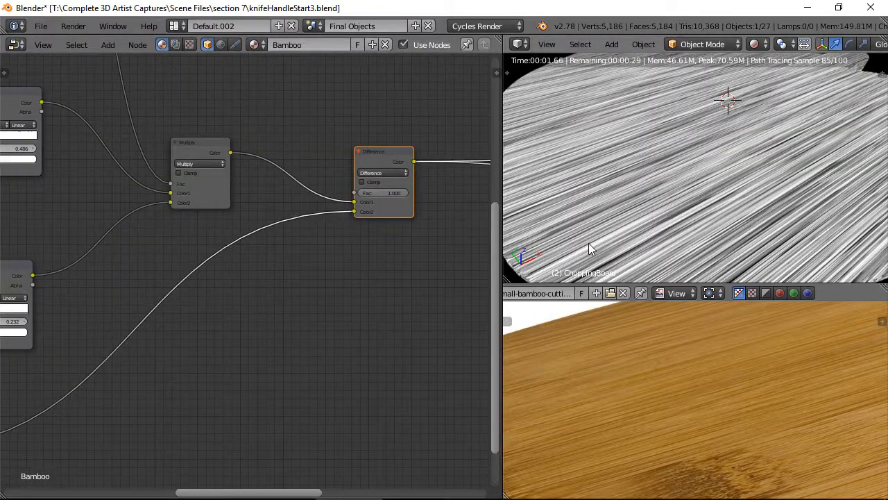
pyautogui.scroll(1, 384, 178)
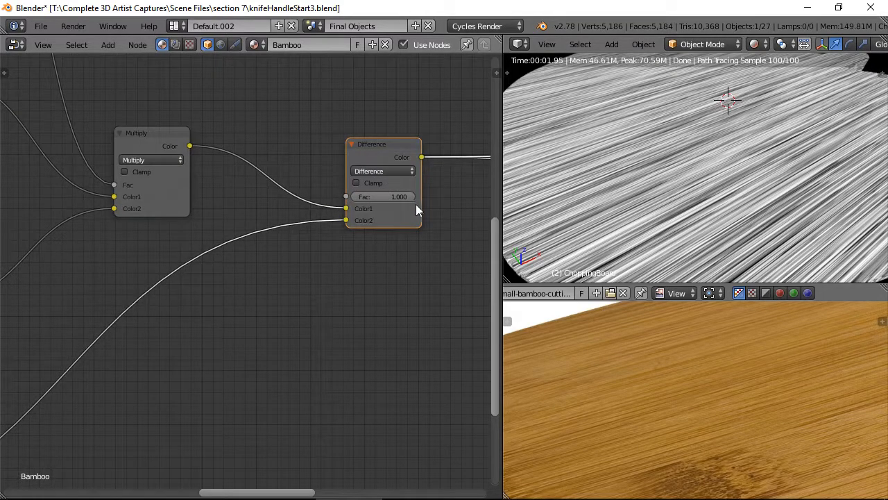
pyautogui.moveTo(415, 198); pyautogui.dragTo(380, 203)
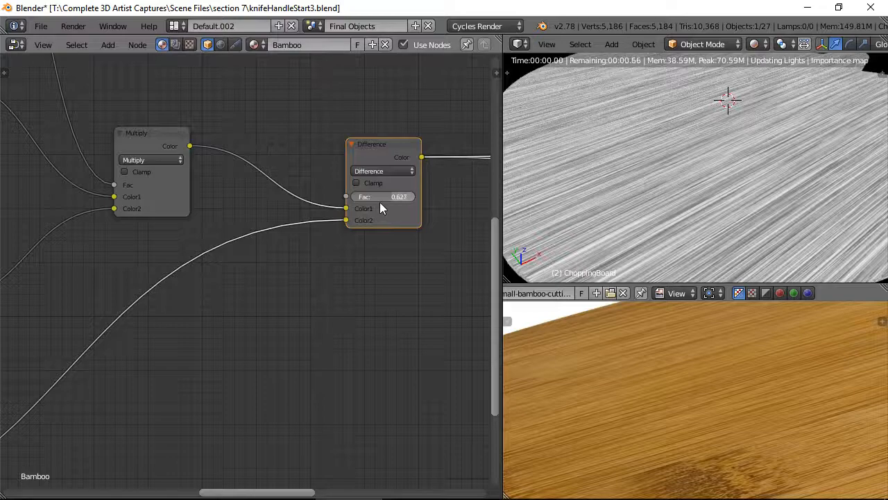
# Preview the Diffuse BSDF shader to show the coloured bamboo on the chopping board.
pyautogui.scroll(-4, 382, 219)
pyautogui.moveTo(379, 229); pyautogui.dragTo(90, 310, button='middle')
pyautogui.moveTo(416, 255); pyautogui.dragTo(247, 275, button='middle')
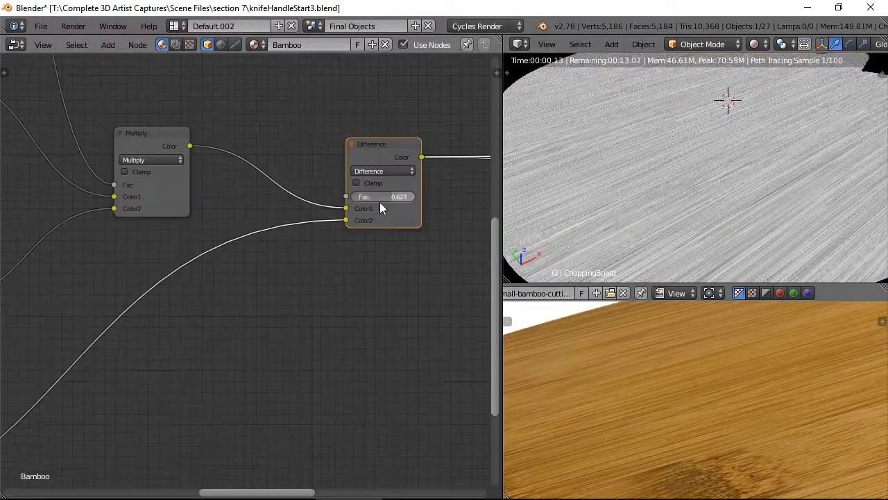
pyautogui.scroll(-1, 380, 202)
pyautogui.moveTo(393, 196); pyautogui.dragTo(6, 331, button='middle')
pyautogui.moveTo(344, 273); pyautogui.dragTo(0, 263, button='middle')
pyautogui.keyDown('ctrl'); pyautogui.keyDown('shift'); pyautogui.click(325, 251); pyautogui.keyUp('shift'); pyautogui.keyUp('ctrl')
# Fine-tune the Difference node's factor to 0.636 and compare the grain with the reference photo.
pyautogui.scroll(4, 317, 254)
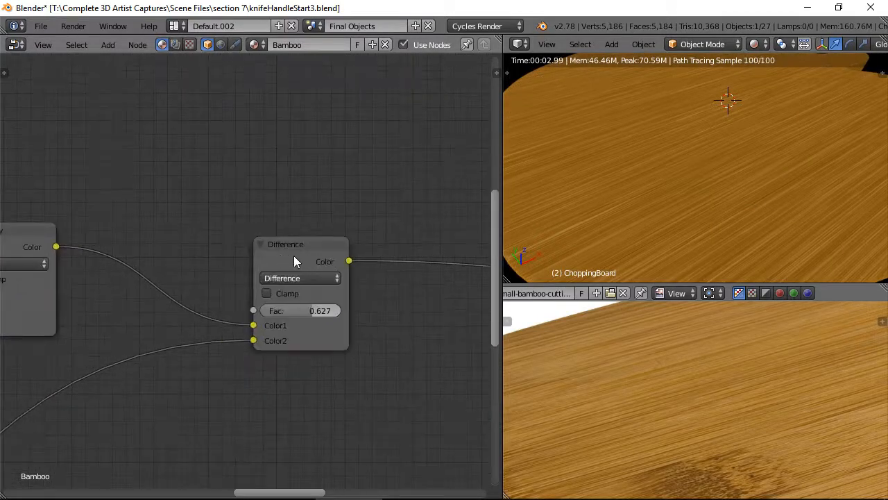
pyautogui.moveTo(319, 324); pyautogui.dragTo(313, 352)
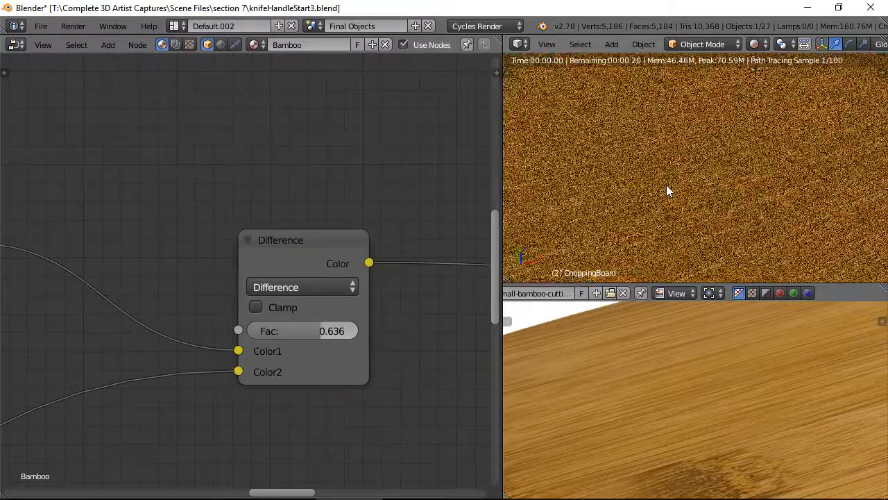
pyautogui.scroll(1, 737, 185)
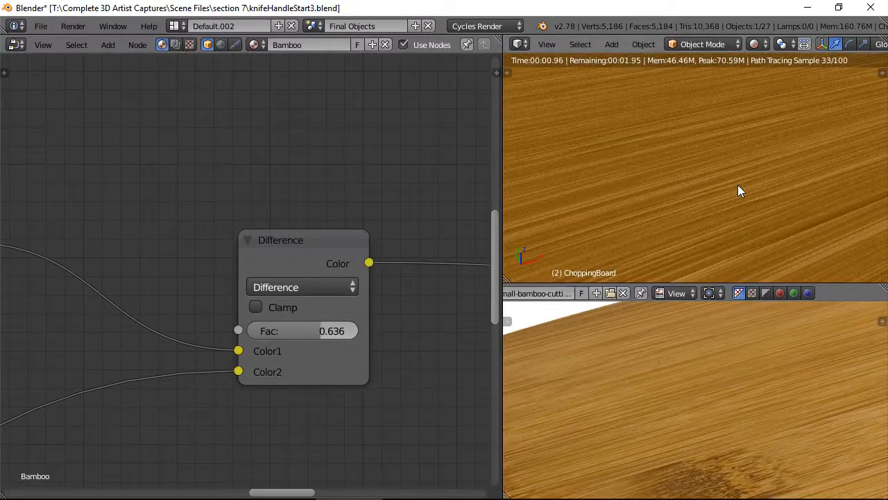
pyautogui.scroll(-4, 738, 195)
# Insert a ColorRamp node on the link between the Difference node and the brown ColorRamp.
pyautogui.scroll(-5, 357, 234)
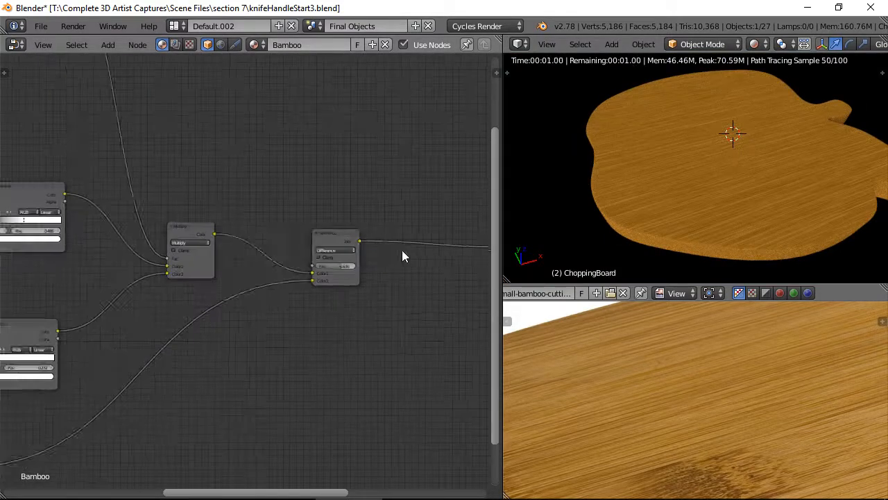
pyautogui.keyDown('ctrl'); pyautogui.hscroll(5, 402, 257); pyautogui.keyUp('ctrl')
pyautogui.hotkey('shift', 'a')
pyautogui.moveTo(215, 354)
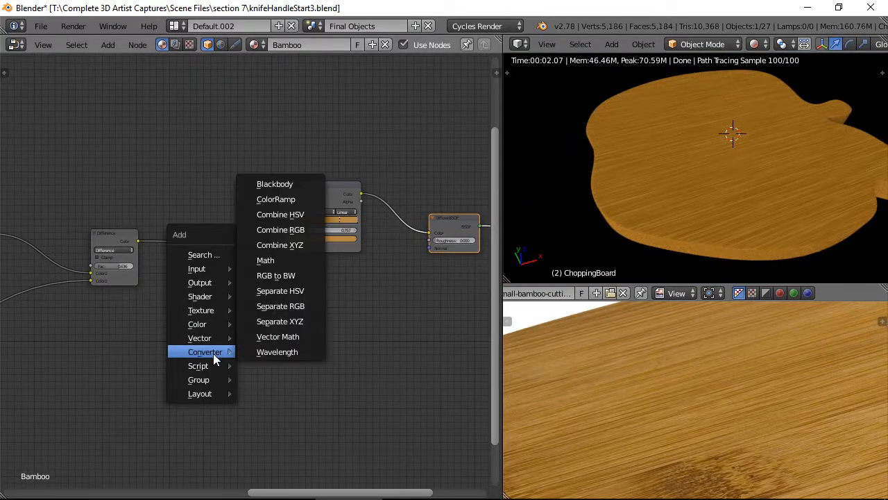
pyautogui.click(280, 199)
pyautogui.click(169, 239)
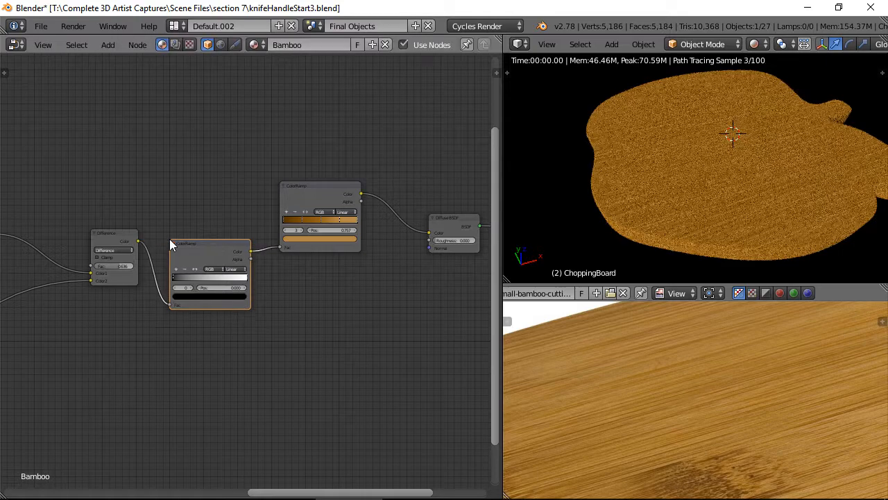
# Brighten the bamboo by moving the new ColorRamp's white stop to 0.655, and check the grain on the board's top and side.
pyautogui.scroll(5, 229, 254)
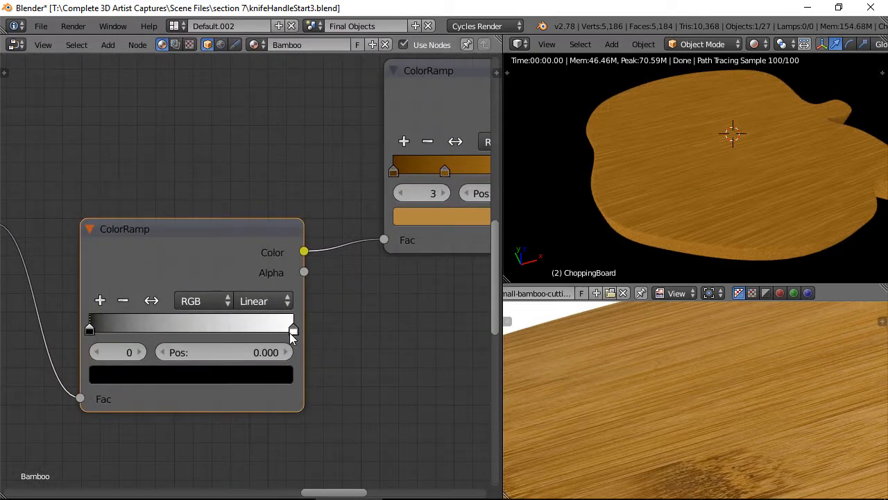
pyautogui.moveTo(293, 335); pyautogui.dragTo(223, 332)
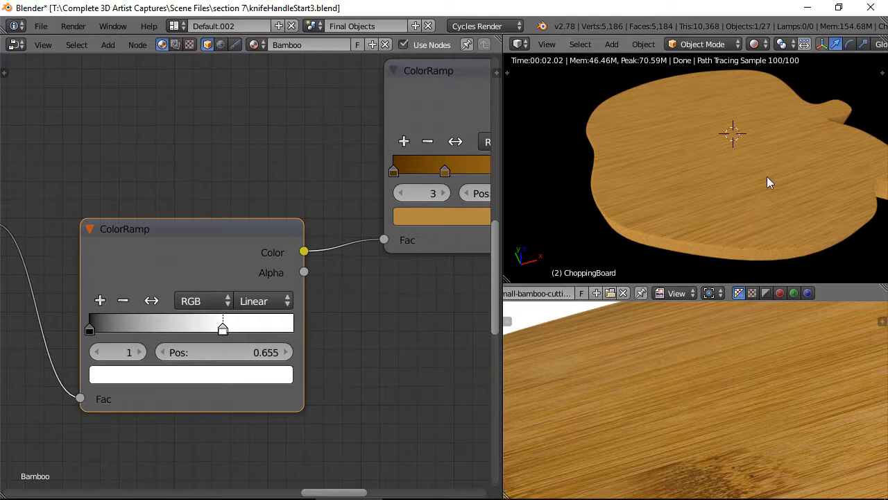
pyautogui.scroll(6, 739, 196)
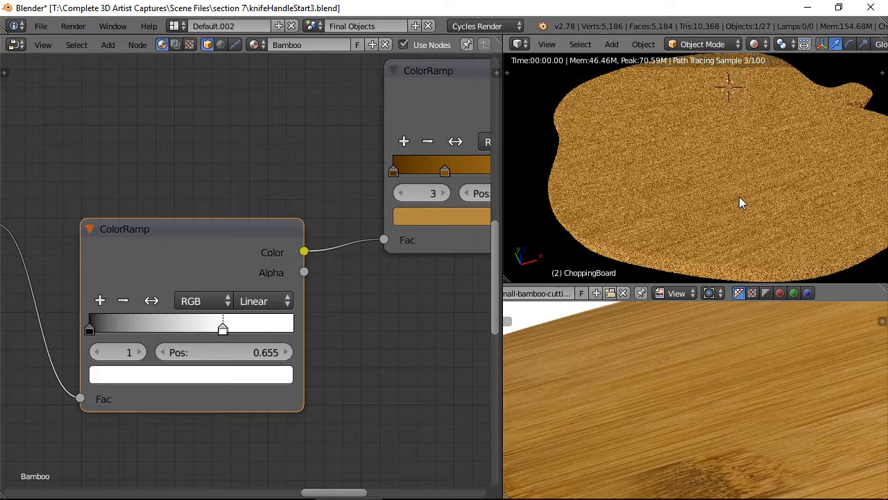
pyautogui.scroll(-2, 760, 190)
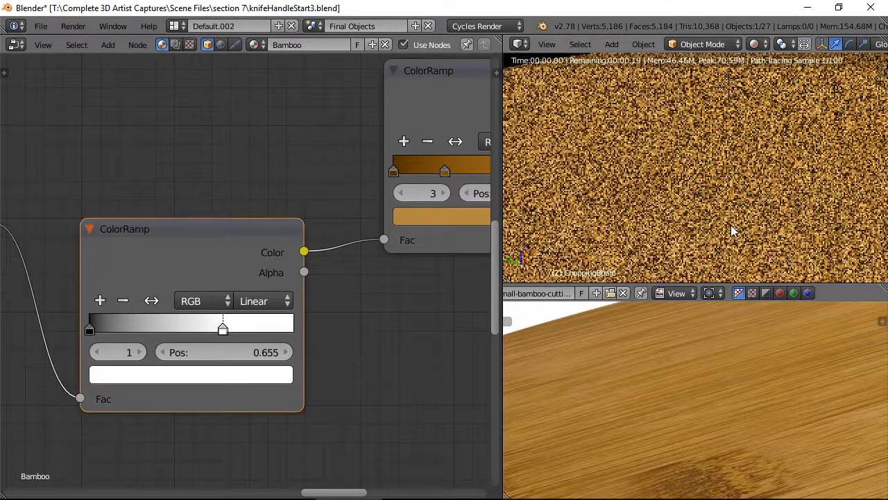
pyautogui.scroll(-5, 739, 219)
pyautogui.moveTo(749, 216); pyautogui.dragTo(684, 232, button='middle')
pyautogui.scroll(3, 685, 233)
pyautogui.scroll(-3, 683, 217)
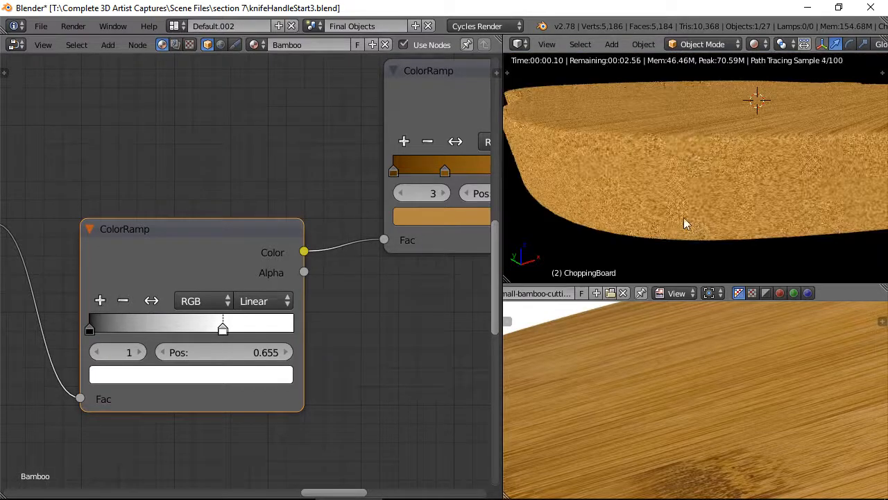
pyautogui.scroll(3, 689, 150)
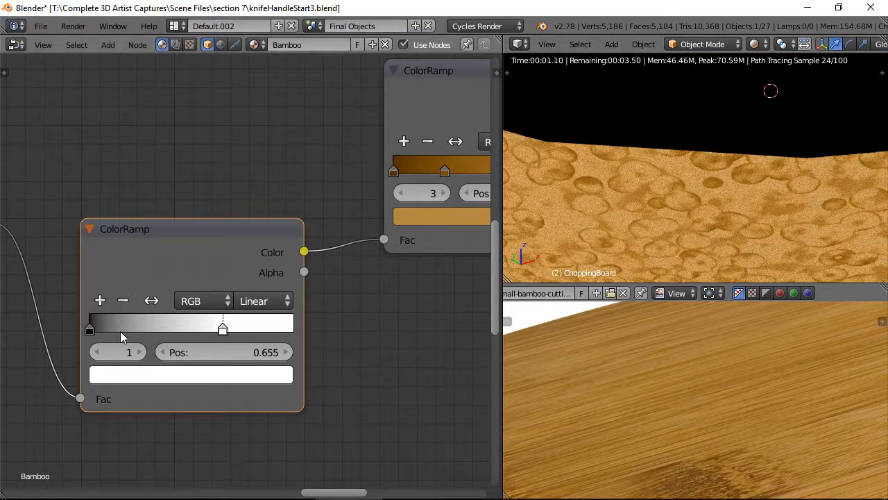
# Preview the Multiply node, the lowest noise ColorRamp and the Difference node in turn on the chopping board.
pyautogui.scroll(-2, 158, 275)
pyautogui.scroll(-2, 54, 324)
pyautogui.moveTo(55, 323); pyautogui.dragTo(356, 238, button='middle')
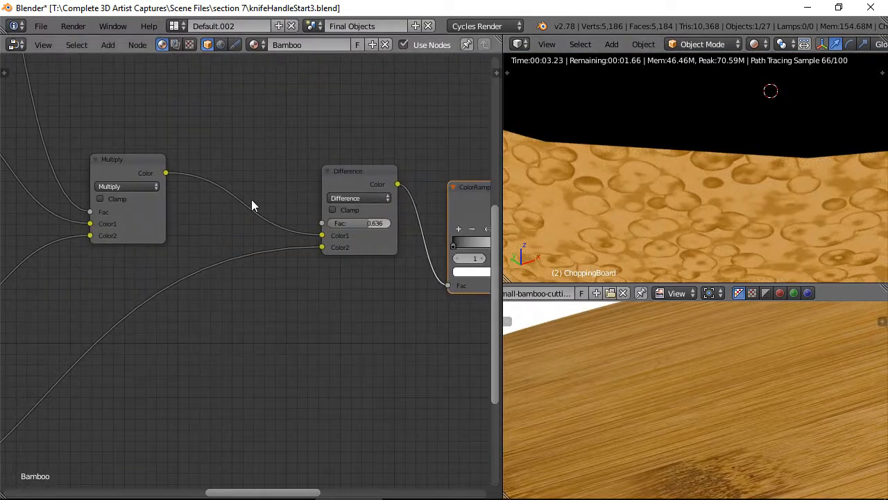
pyautogui.keyDown('ctrl'); pyautogui.keyDown('shift'); pyautogui.click(125, 170); pyautogui.keyUp('shift'); pyautogui.keyUp('ctrl')
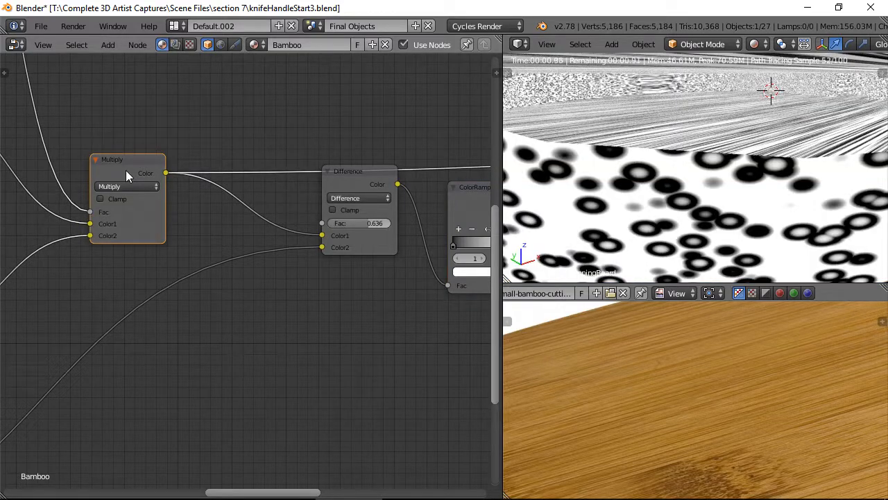
pyautogui.scroll(-1, 176, 177)
pyautogui.scroll(-2, 176, 177)
pyautogui.moveTo(153, 287); pyautogui.dragTo(212, 290, button='middle')
pyautogui.keyDown('ctrl'); pyautogui.keyDown('shift'); pyautogui.click(194, 290); pyautogui.keyUp('shift'); pyautogui.keyUp('ctrl')
pyautogui.scroll(-1, 377, 213)
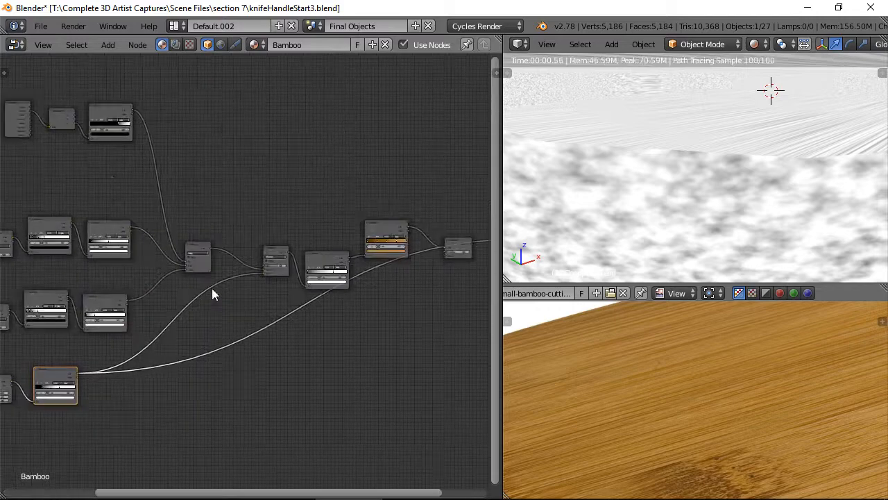
pyautogui.scroll(2, 278, 260)
pyautogui.scroll(2, 278, 261)
pyautogui.keyDown('ctrl'); pyautogui.keyDown('shift'); pyautogui.click(269, 236); pyautogui.keyUp('shift'); pyautogui.keyUp('ctrl')
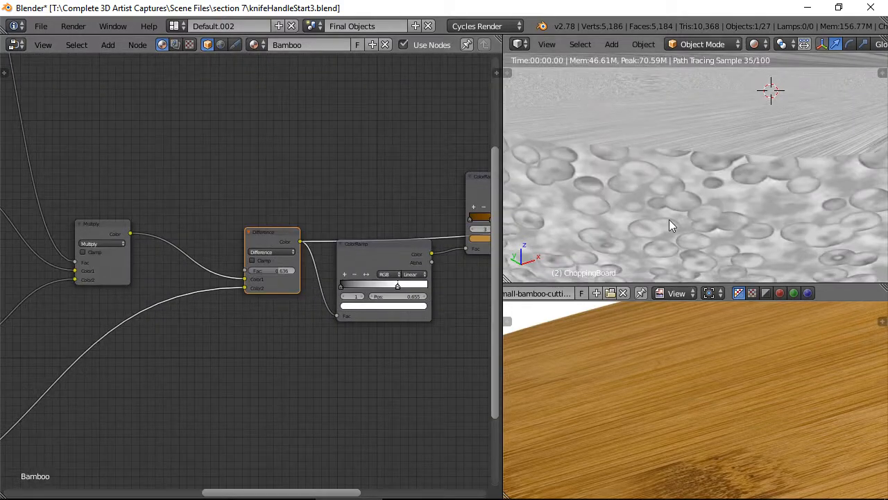
# Connect the topmost ColorRamp's color output to the Difference node's factor input and inspect the grain on the board's top.
pyautogui.scroll(-8, 120, 204)
pyautogui.moveTo(125, 231); pyautogui.dragTo(342, 374, button='middle')
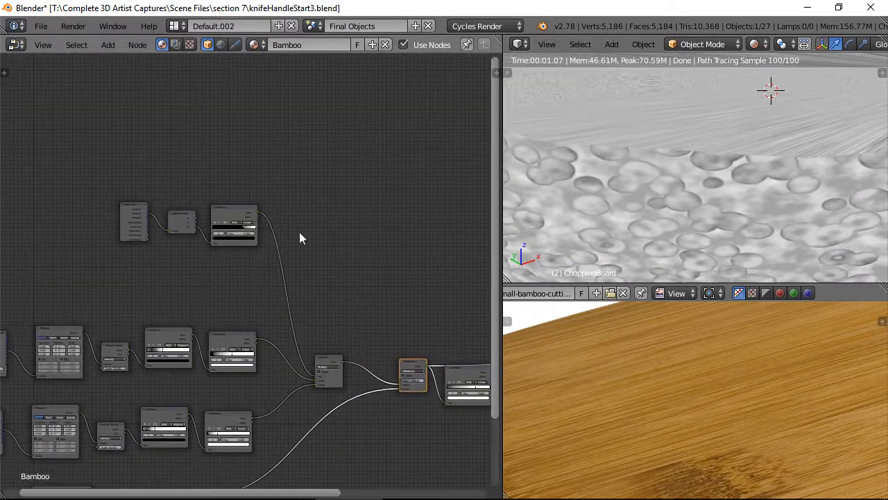
pyautogui.click(226, 222)
pyautogui.moveTo(456, 284); pyautogui.dragTo(383, 241, button='middle')
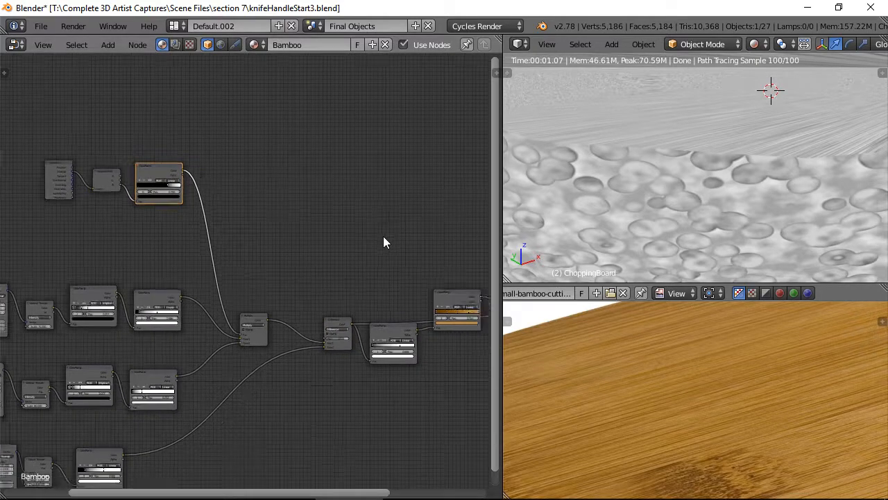
pyautogui.scroll(2, 178, 186)
pyautogui.moveTo(185, 150); pyautogui.dragTo(397, 402)
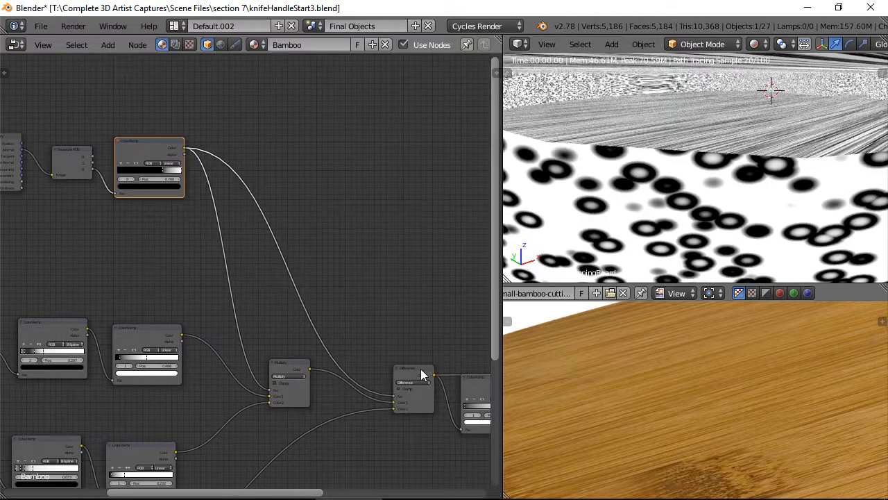
pyautogui.scroll(-3, 625, 198)
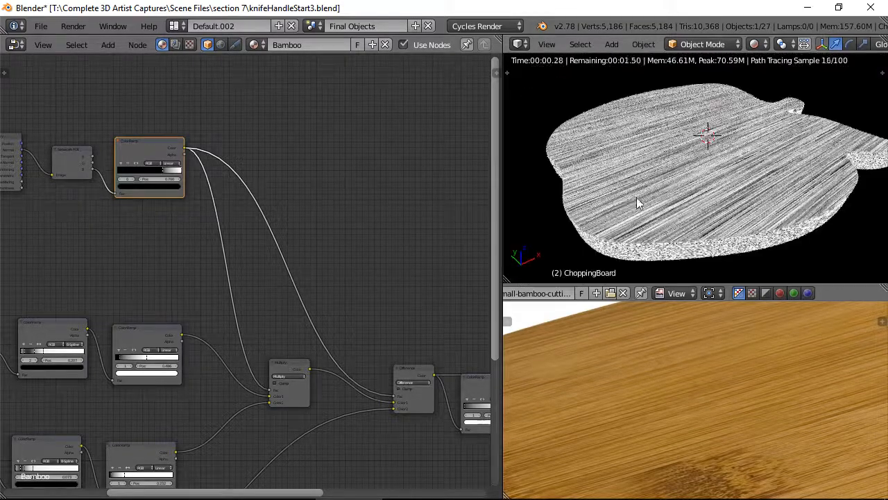
pyautogui.scroll(4, 637, 197)
pyautogui.scroll(2, 694, 183)
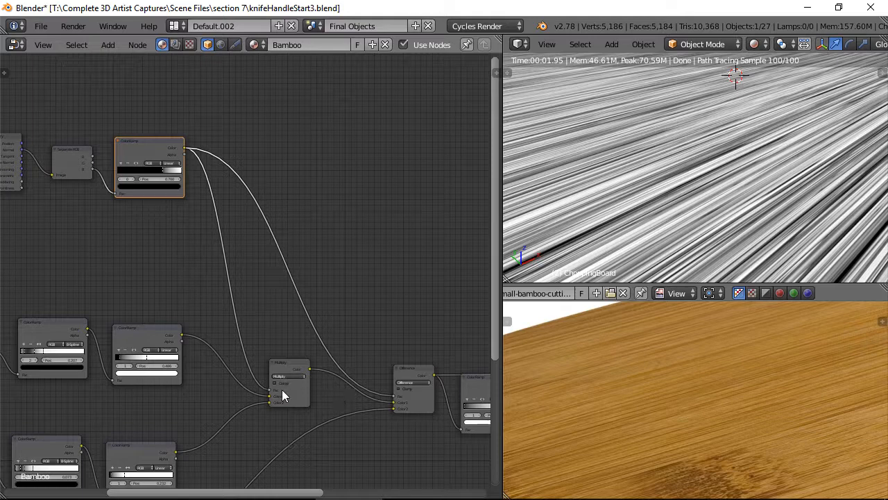
# Insert a MixRGB node on the link between the topmost ColorRamp and the Difference node's factor.
pyautogui.hotkey('shift', 'a')
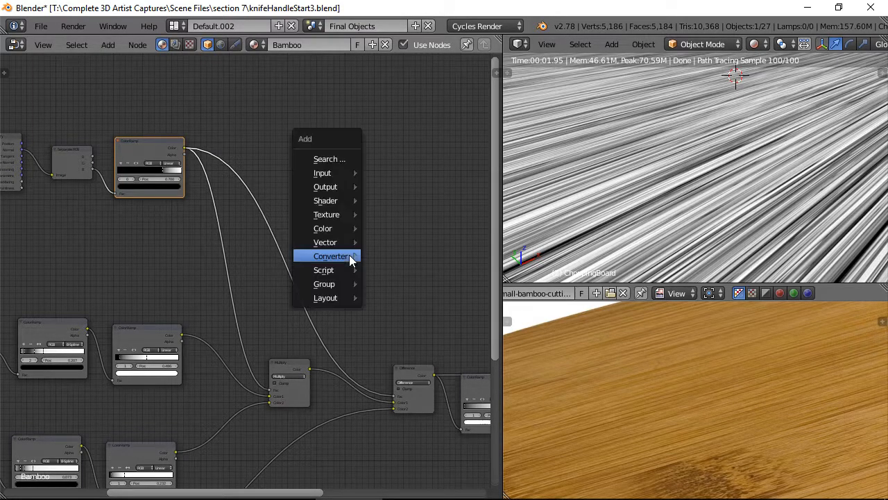
pyautogui.moveTo(351, 230)
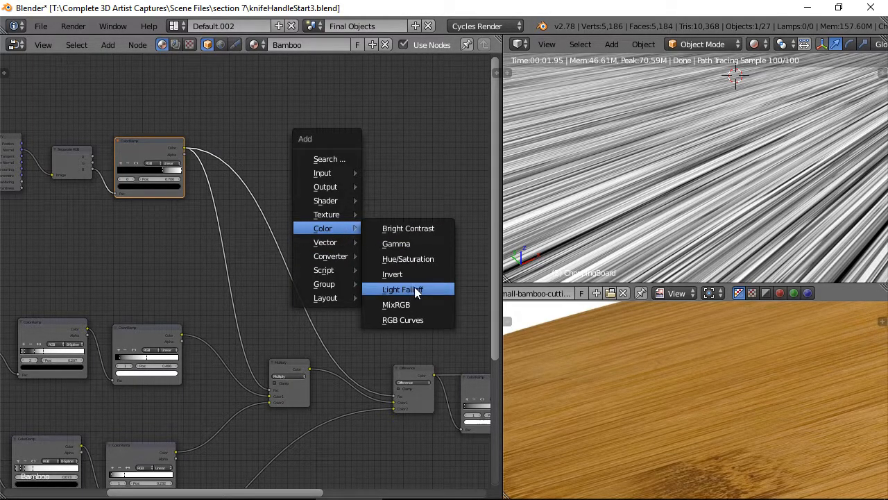
pyautogui.click(412, 304)
pyautogui.click(302, 243)
pyautogui.moveTo(302, 243); pyautogui.dragTo(379, 203)
pyautogui.scroll(3, 379, 203)
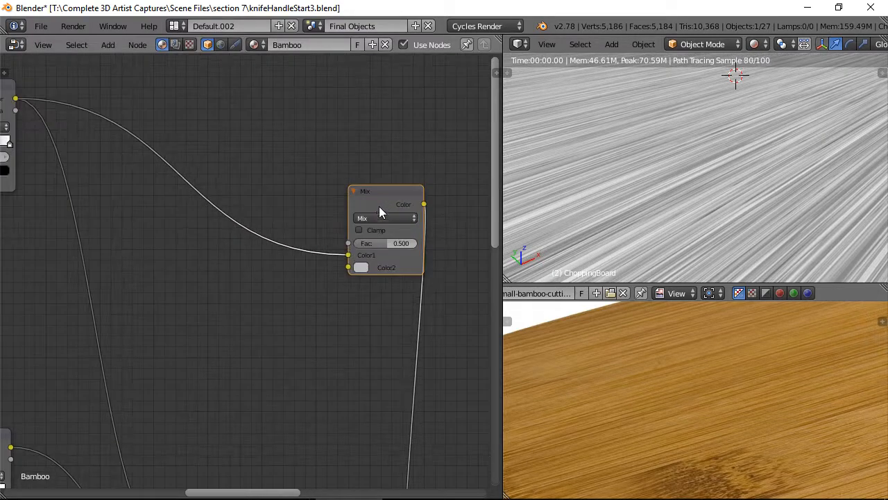
# Preview the topmost ColorRamp and the new Mix node on the board to compare their masks on the top and side.
pyautogui.moveTo(39, 125); pyautogui.dragTo(162, 155, button='middle')
pyautogui.keyDown('ctrl'); pyautogui.keyDown('shift'); pyautogui.click(54, 125); pyautogui.keyUp('shift'); pyautogui.keyUp('ctrl')
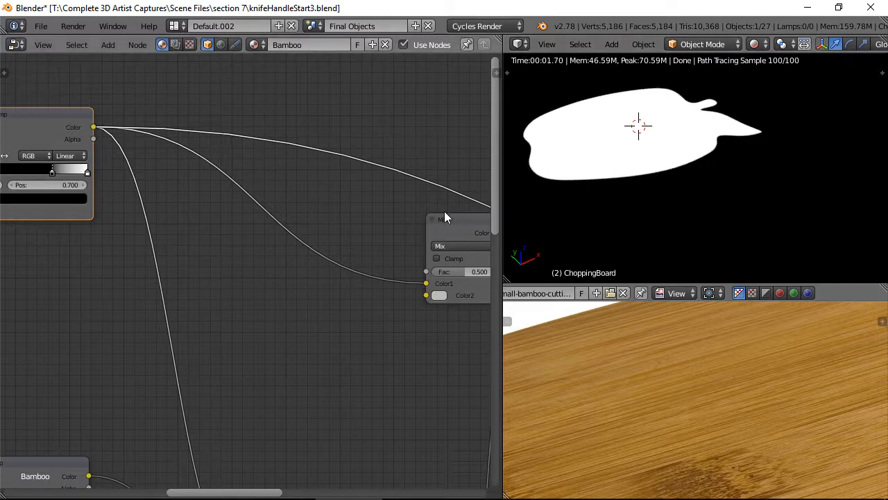
pyautogui.keyDown('ctrl'); pyautogui.keyDown('shift'); pyautogui.click(457, 228); pyautogui.keyUp('shift'); pyautogui.keyUp('ctrl')
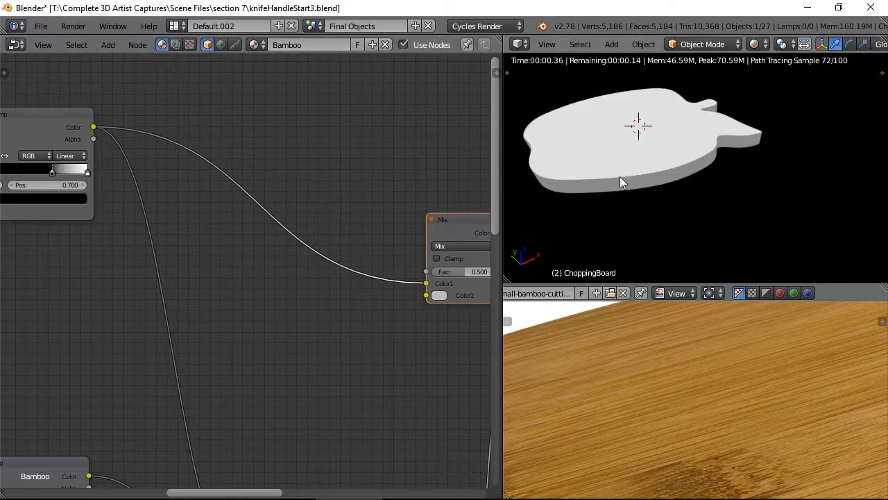
pyautogui.moveTo(620, 181); pyautogui.dragTo(646, 173, button='middle')
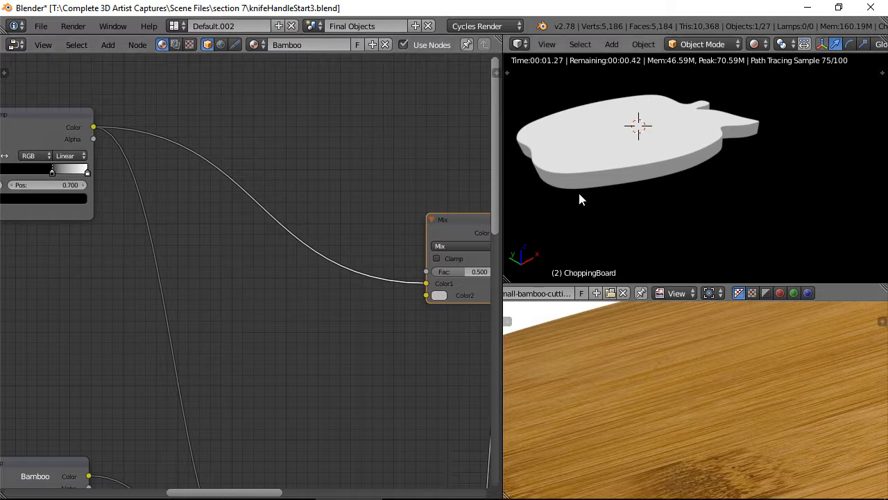
pyautogui.scroll(5, 602, 163)
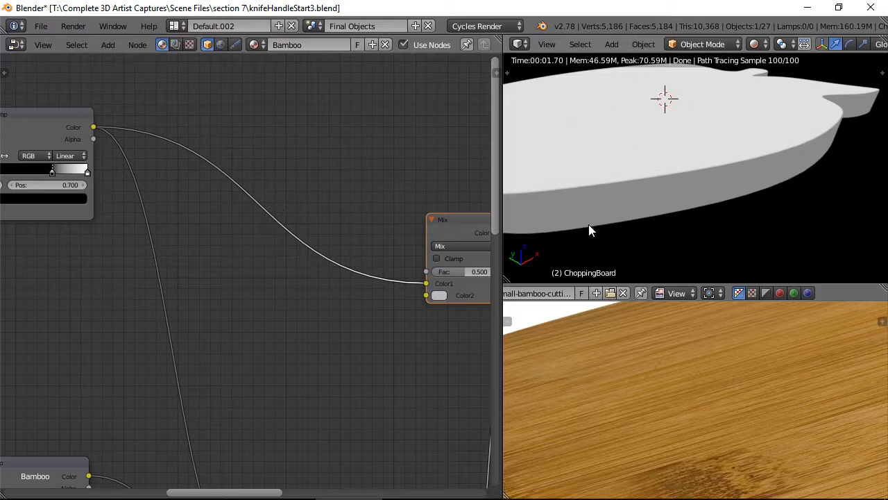
# Change the Mix node's blend type to Screen and set its factor to 0.145.
pyautogui.moveTo(435, 229); pyautogui.dragTo(341, 231, button='middle')
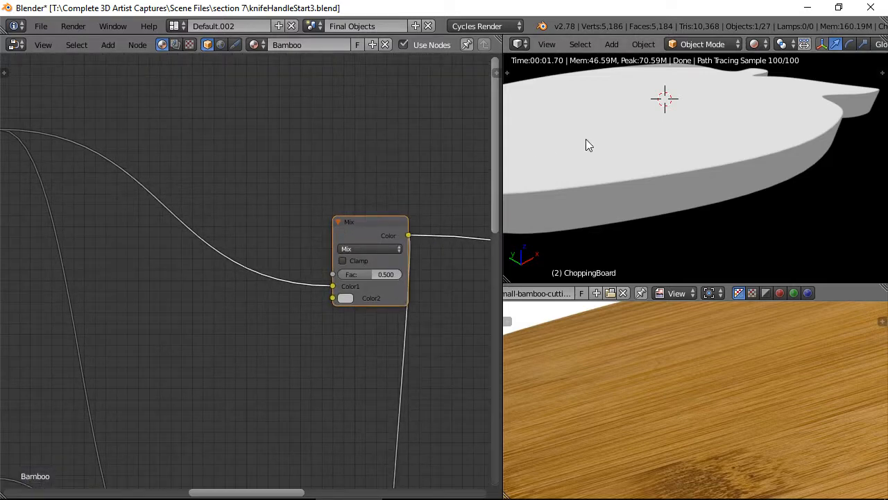
pyautogui.click(357, 248)
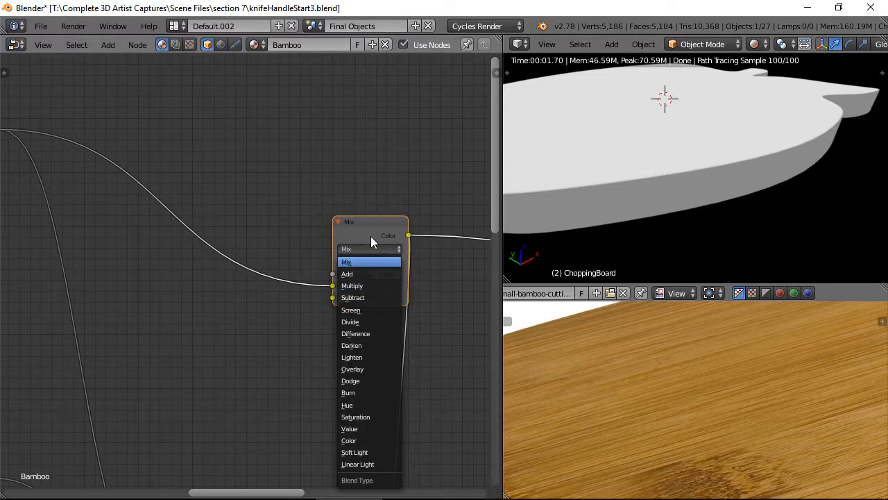
pyautogui.click(353, 308)
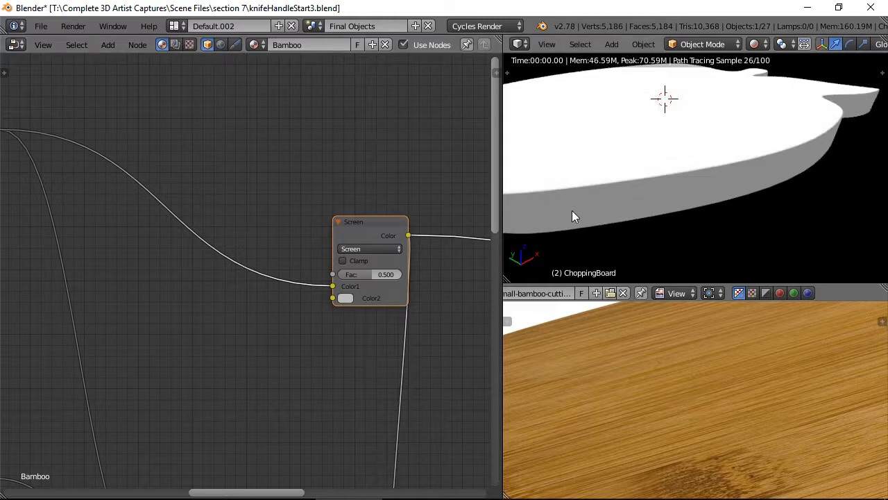
pyautogui.moveTo(369, 277); pyautogui.dragTo(344, 284)
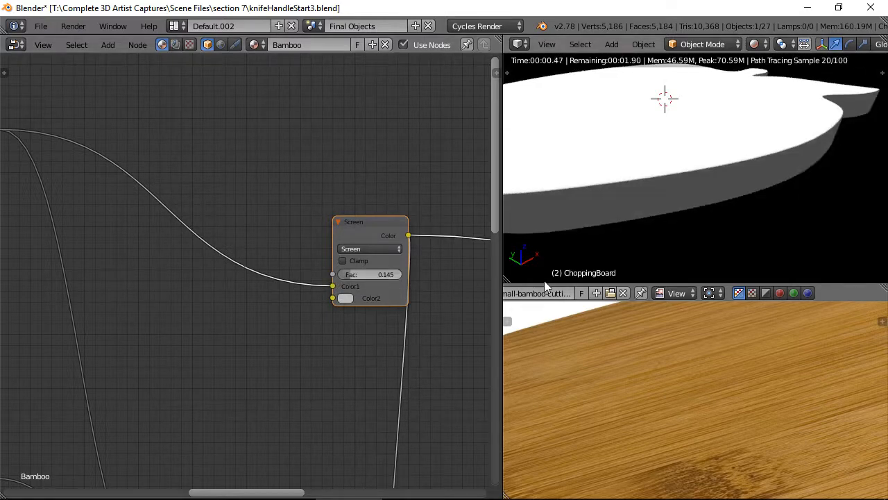
# Preview the Diffuse BSDF shader again and examine the bamboo pattern on the board's side.
pyautogui.scroll(-5, 694, 340)
pyautogui.scroll(5, 699, 166)
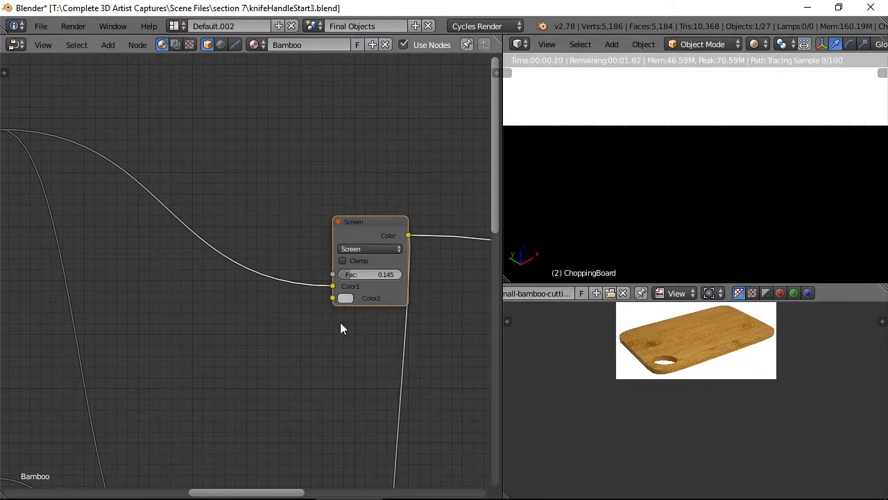
pyautogui.scroll(-7, 275, 312)
pyautogui.moveTo(299, 297); pyautogui.dragTo(21, 255, button='middle')
pyautogui.rightClick(340, 385)
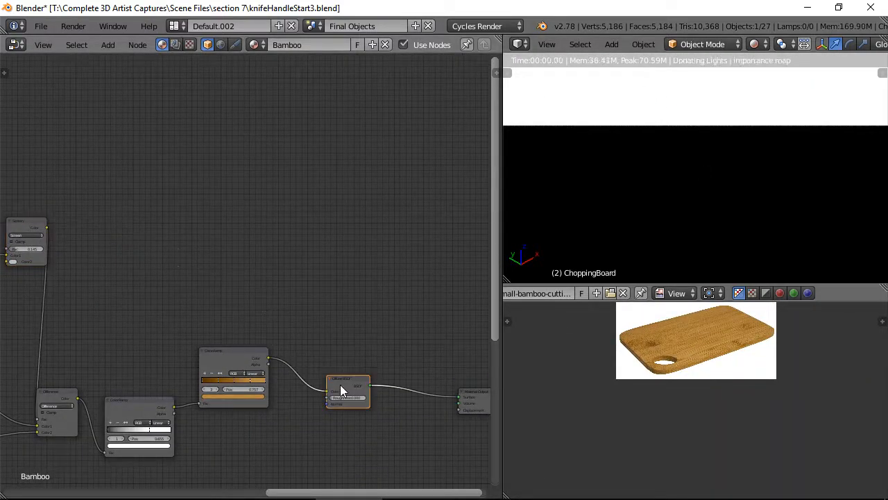
pyautogui.scroll(5, 697, 172)
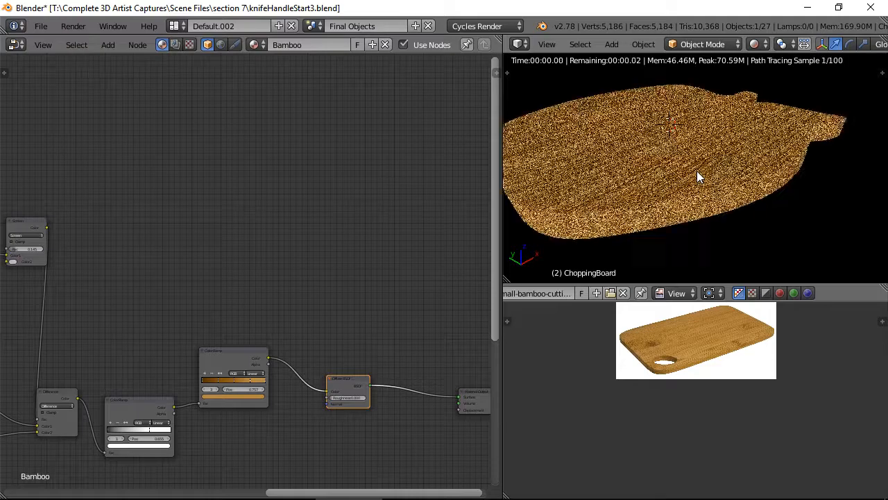
pyautogui.scroll(6, 639, 191)
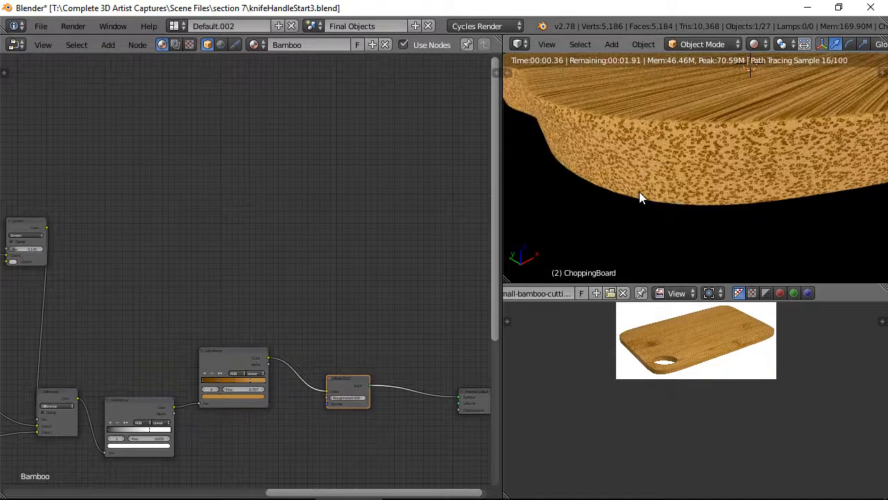
# Soften the dark rings on the board's side by raising the Screen node's factor to 0.782.
pyautogui.moveTo(104, 264); pyautogui.dragTo(393, 269, button='middle')
pyautogui.scroll(11, 310, 253)
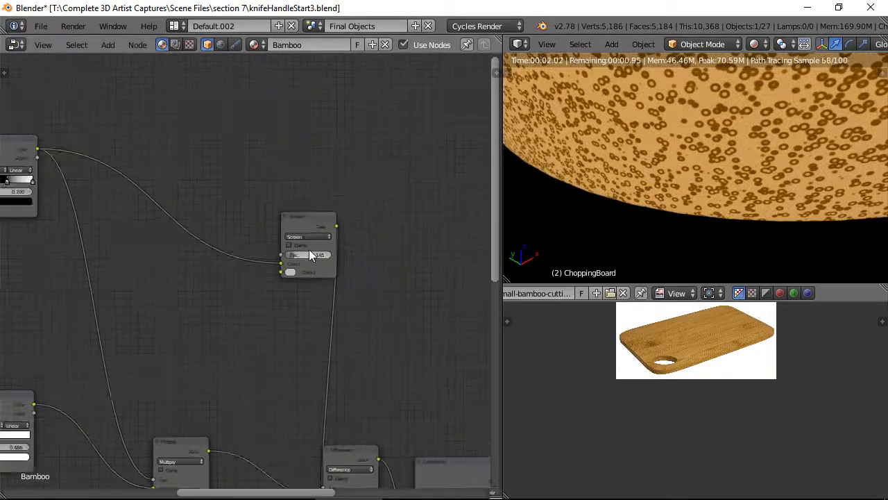
pyautogui.moveTo(284, 261); pyautogui.dragTo(340, 262)
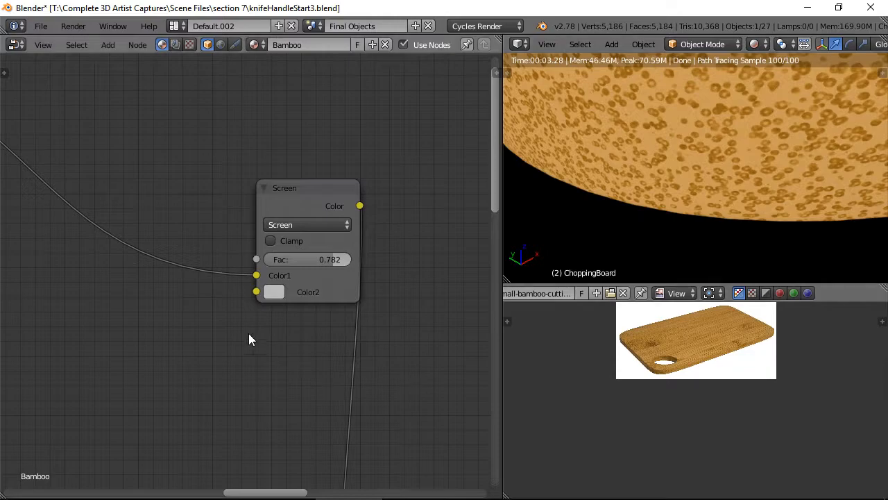
pyautogui.scroll(-3, 389, 180)
pyautogui.scroll(-5, 589, 170)
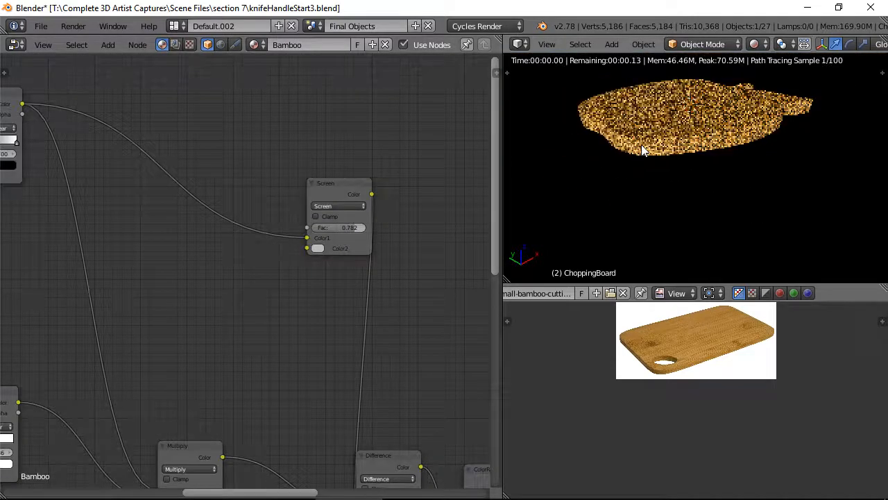
# Compare the grain on the board's top and side with the edge of the cutting board in the reference photo.
pyautogui.moveTo(594, 151); pyautogui.dragTo(681, 221, button='middle')
pyautogui.scroll(4, 672, 236)
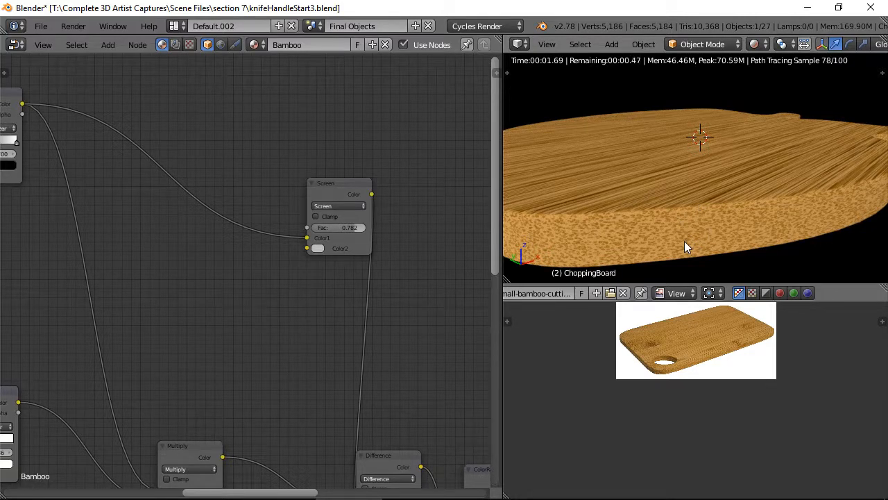
pyautogui.scroll(8, 692, 356)
pyautogui.moveTo(795, 343); pyautogui.dragTo(862, 329, button='middle')
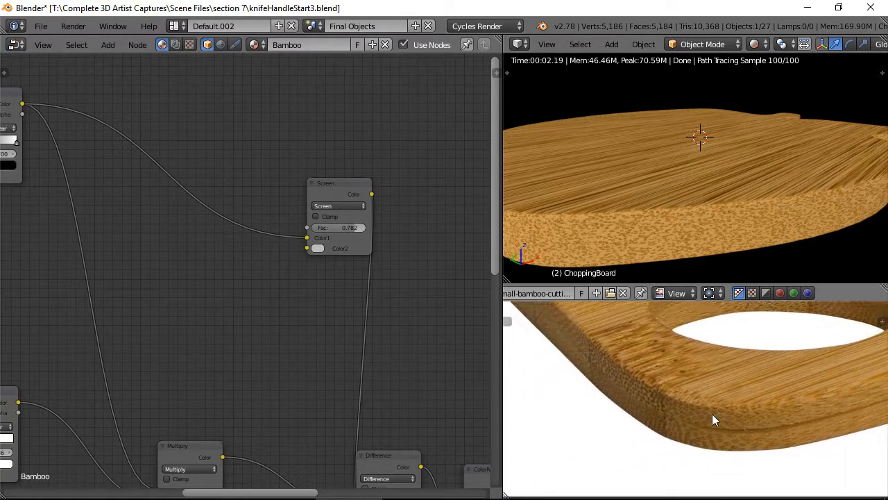
pyautogui.scroll(1, 712, 413)
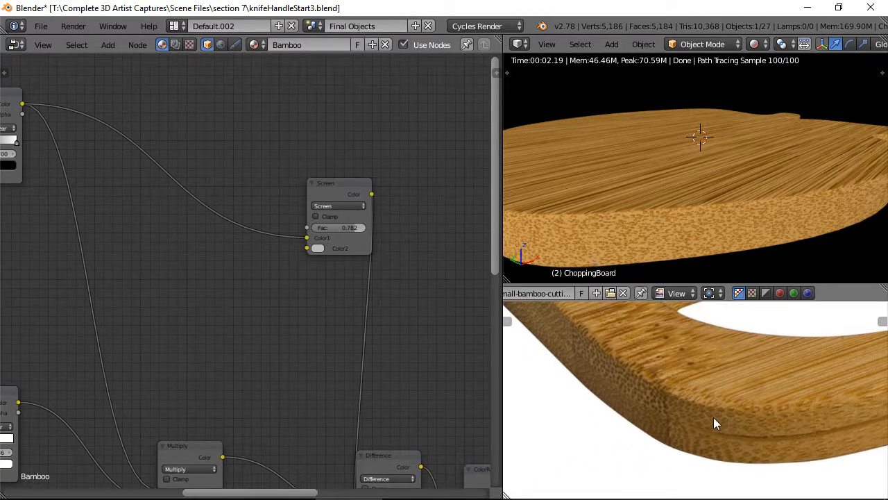
pyautogui.scroll(1, 622, 226)
pyautogui.scroll(-4, 622, 226)
pyautogui.moveTo(680, 181); pyautogui.dragTo(680, 207, button='middle')
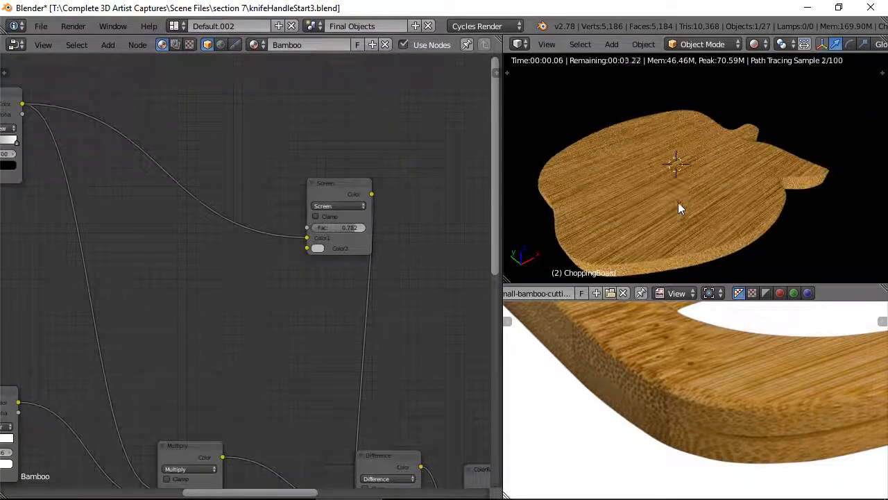
pyautogui.scroll(2, 676, 195)
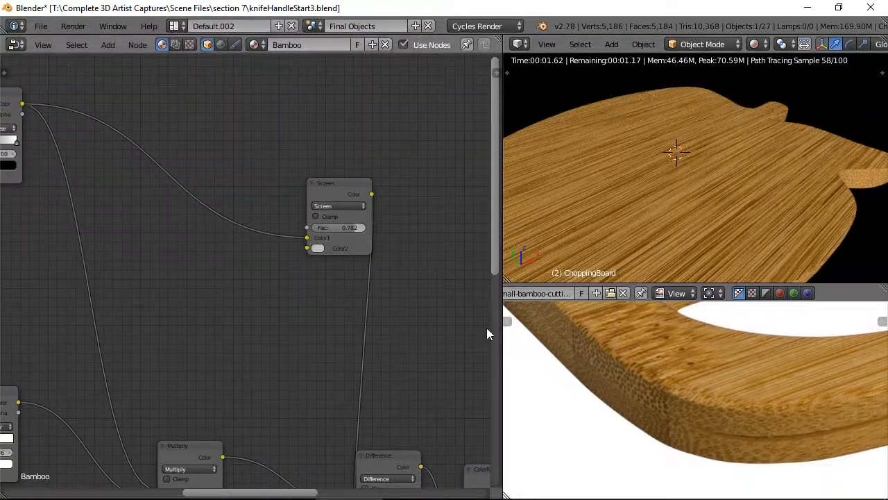
# Move the Screen node closer to the topmost ColorRamp and review the node chain through to the Diffuse BSDF.
pyautogui.moveTo(328, 183); pyautogui.dragTo(224, 222)
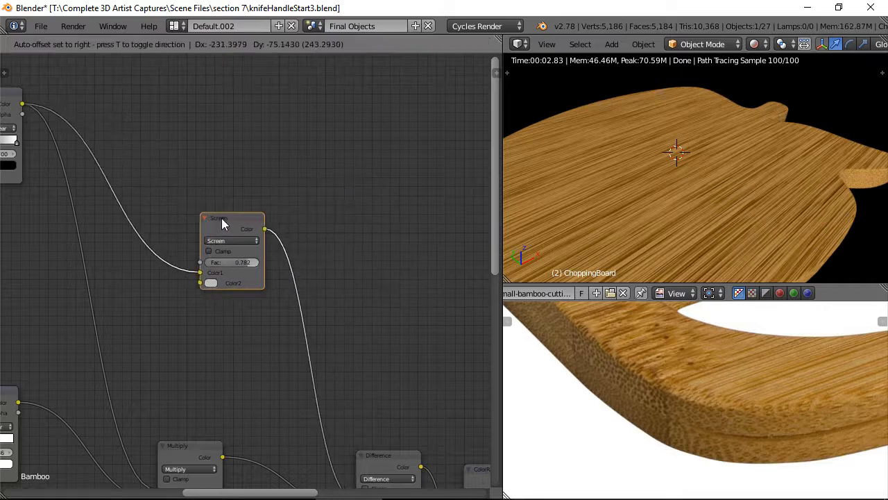
pyautogui.moveTo(293, 349); pyautogui.dragTo(375, 177, button='middle')
pyautogui.scroll(-2, 358, 204)
pyautogui.scroll(-2, 358, 204)
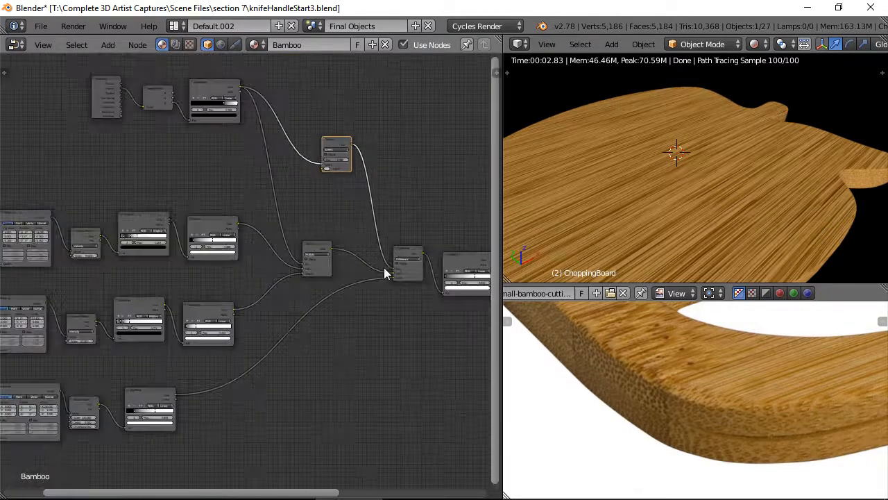
pyautogui.moveTo(386, 272); pyautogui.dragTo(279, 281, button='middle')
pyautogui.scroll(5, 328, 270)
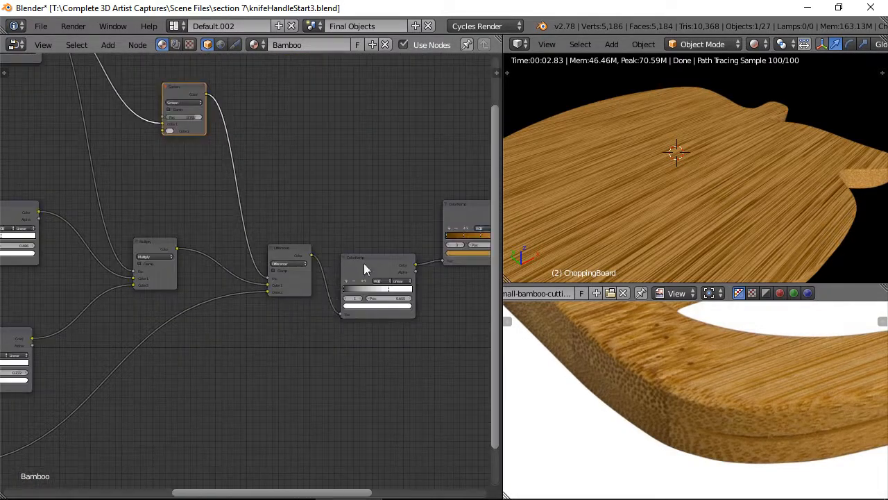
pyautogui.moveTo(395, 267); pyautogui.dragTo(269, 247, button='middle')
pyautogui.scroll(4, 334, 239)
pyautogui.moveTo(419, 248); pyautogui.dragTo(386, 282, button='middle')
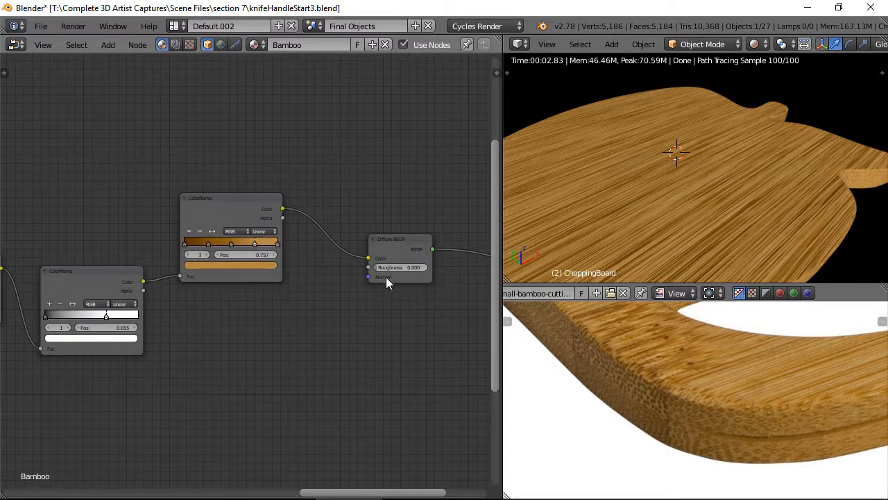